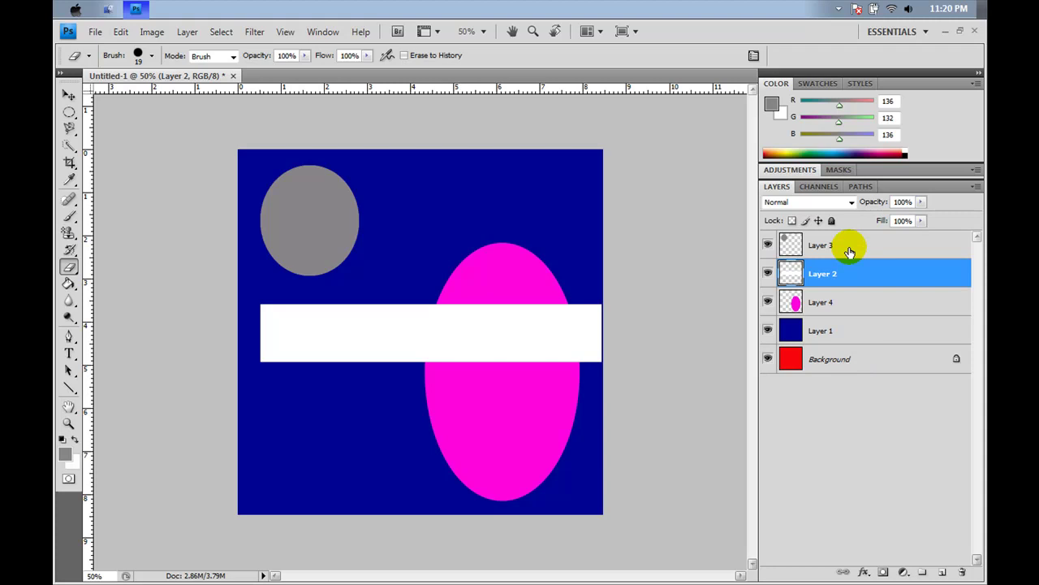
- Open Layer 2's Layer Style blending options and try lowering the white bar's opacity
{"action": "left_click", "coordinate": [894, 280]}
{"action": "left_click", "coordinate": [951, 287]}
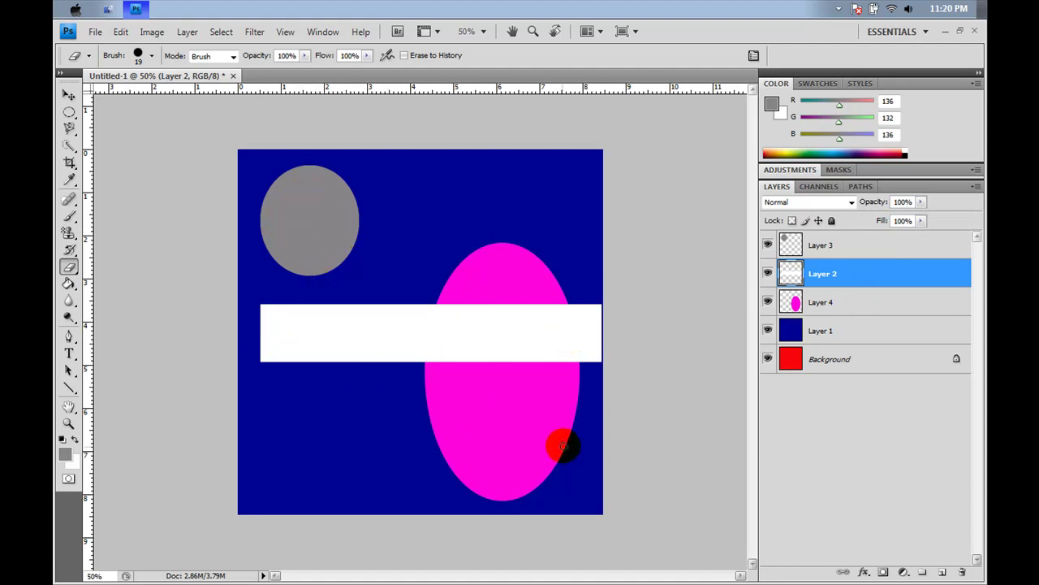
{"action": "left_click", "coordinate": [842, 273]}
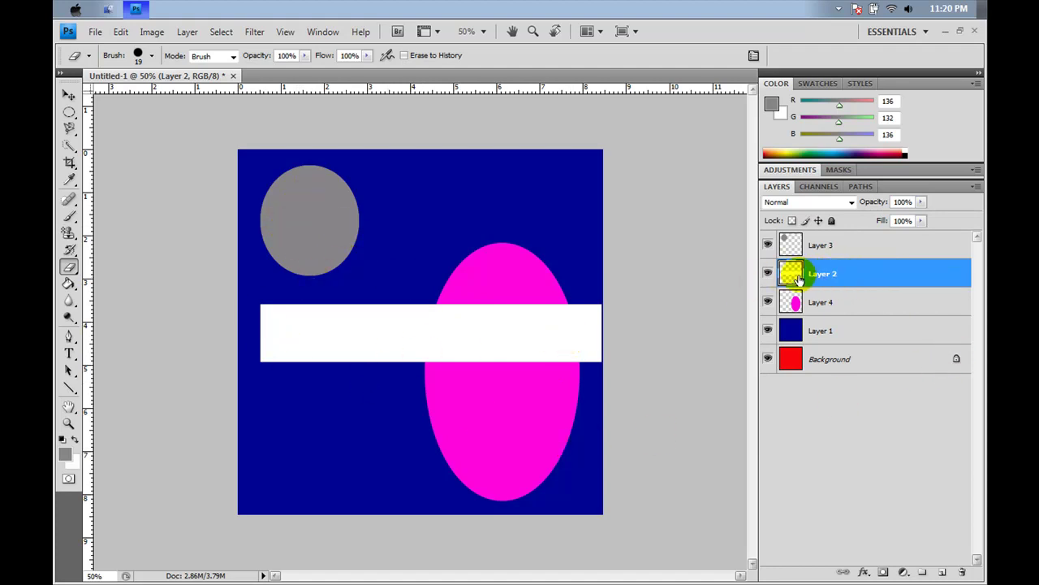
{"action": "left_click", "coordinate": [817, 284]}
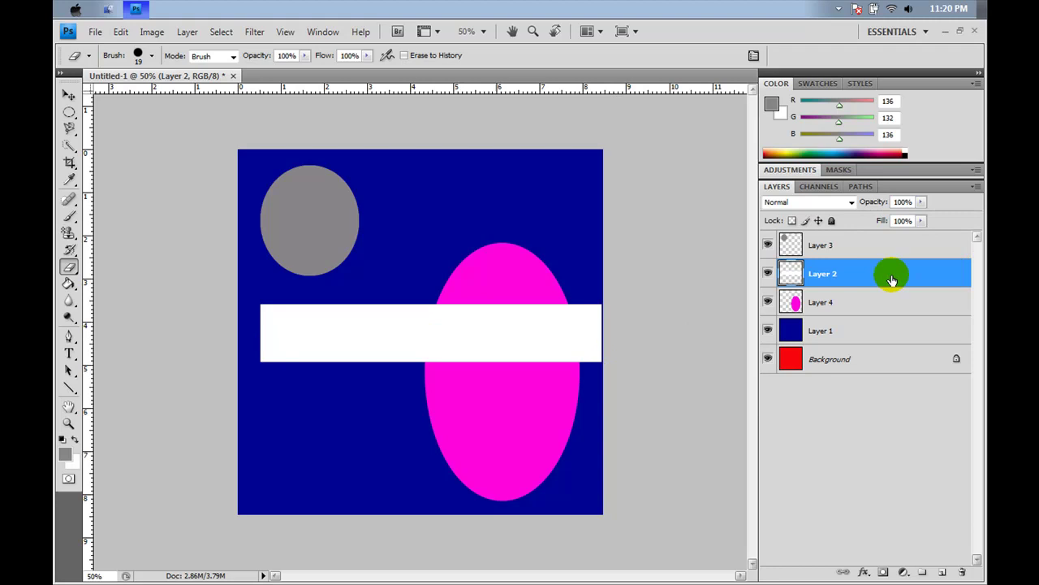
{"action": "double_click", "coordinate": [949, 280]}
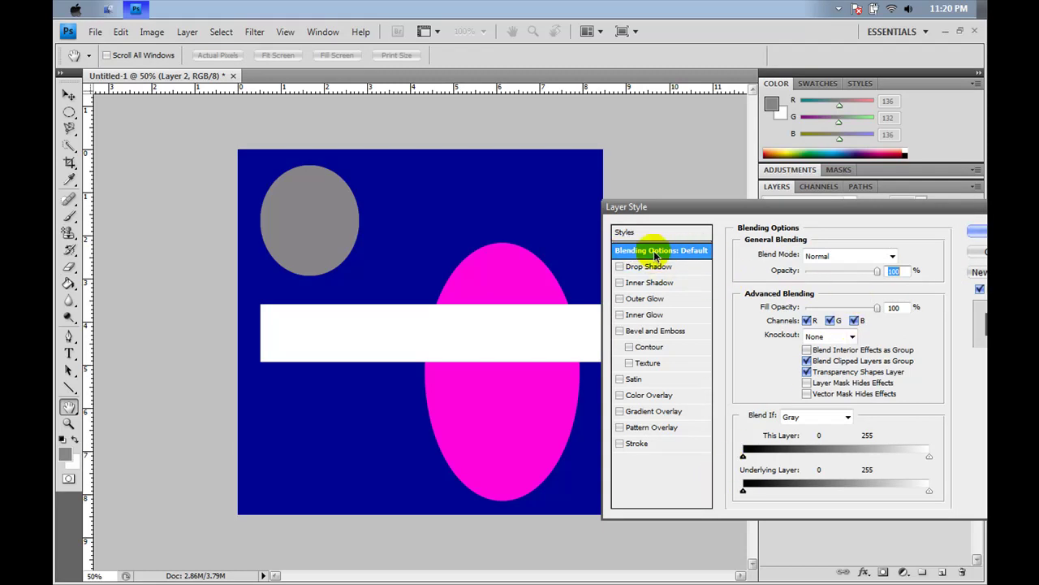
{"action": "left_click_drag", "start_coordinate": [877, 271], "coordinate": [879, 318]}
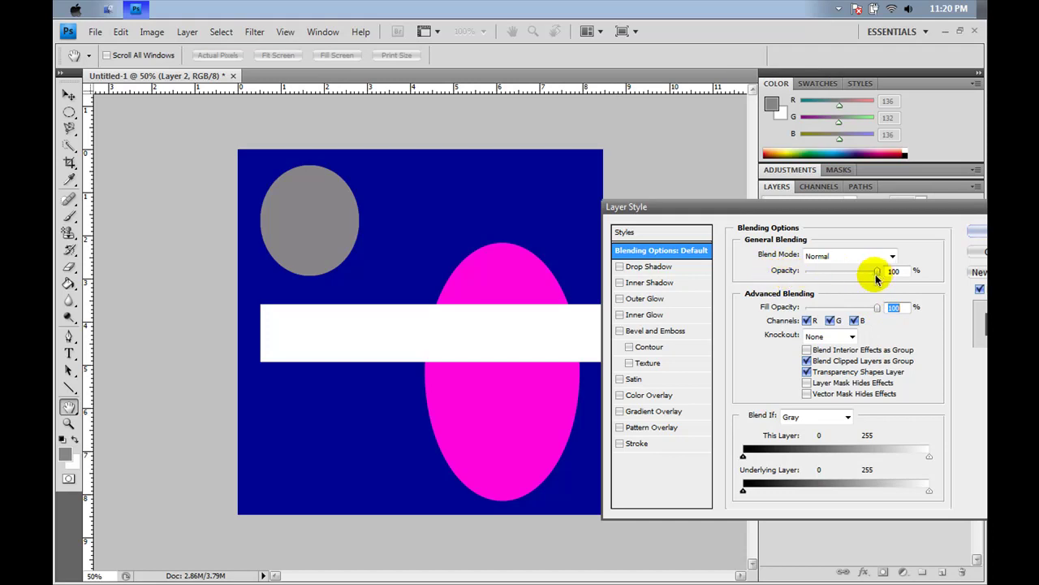
- Give the white bar a drop shadow and switch its blend mode from Multiply to Normal
{"action": "left_click", "coordinate": [621, 268]}
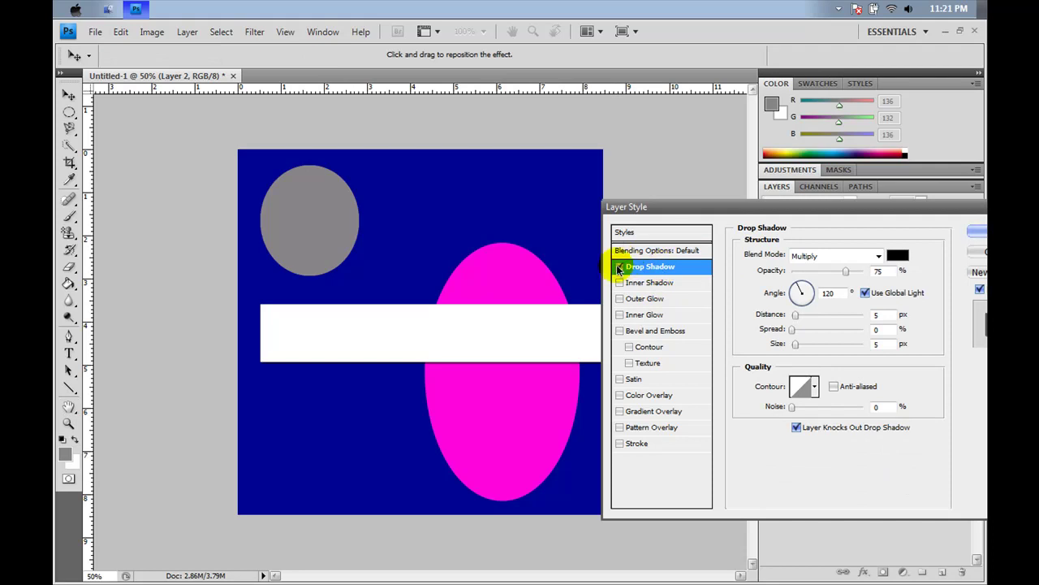
{"action": "left_click_drag", "start_coordinate": [695, 209], "coordinate": [737, 206]}
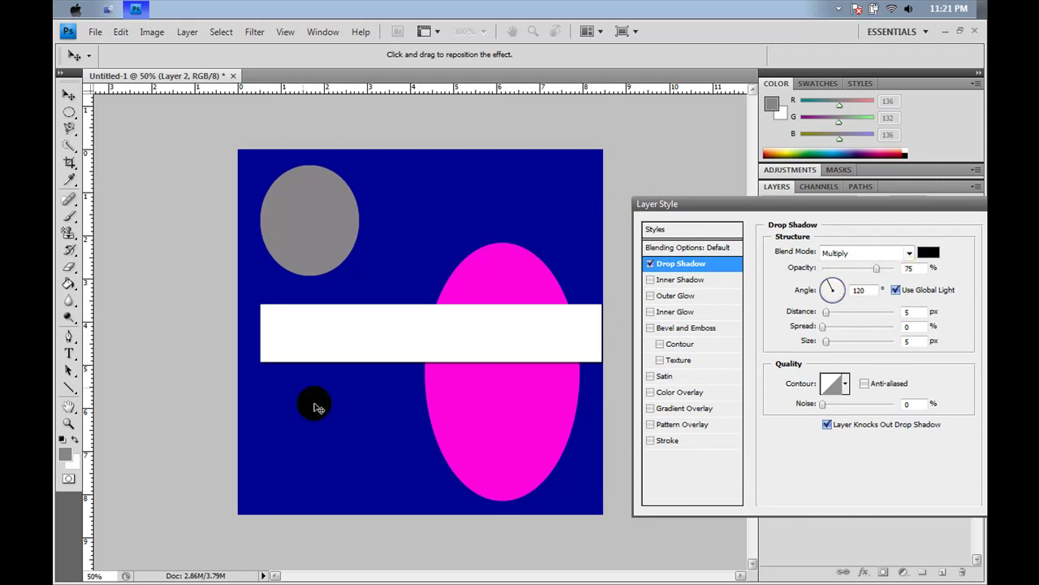
{"action": "left_click", "coordinate": [447, 369]}
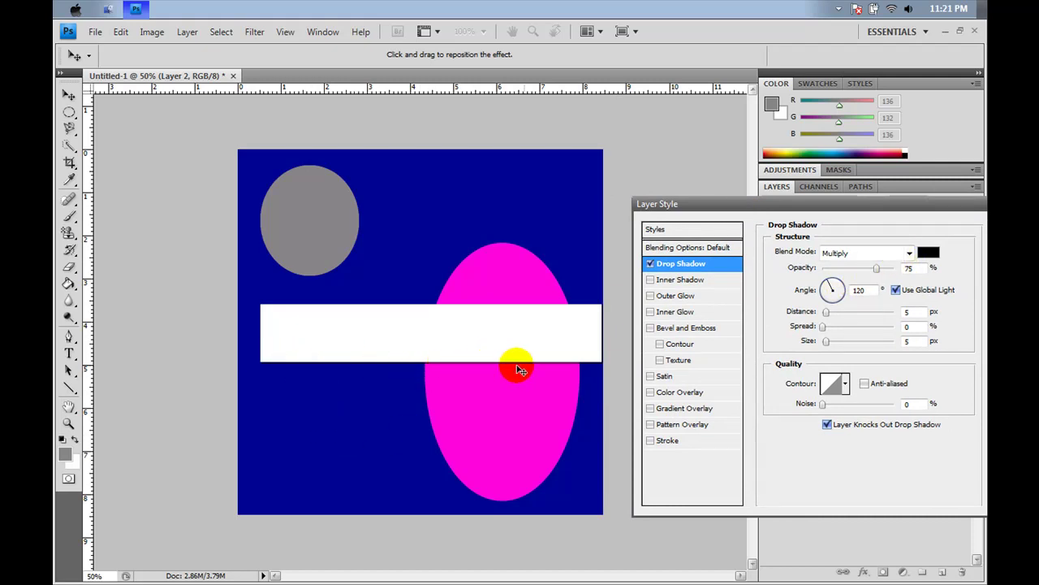
{"action": "left_click", "coordinate": [499, 366]}
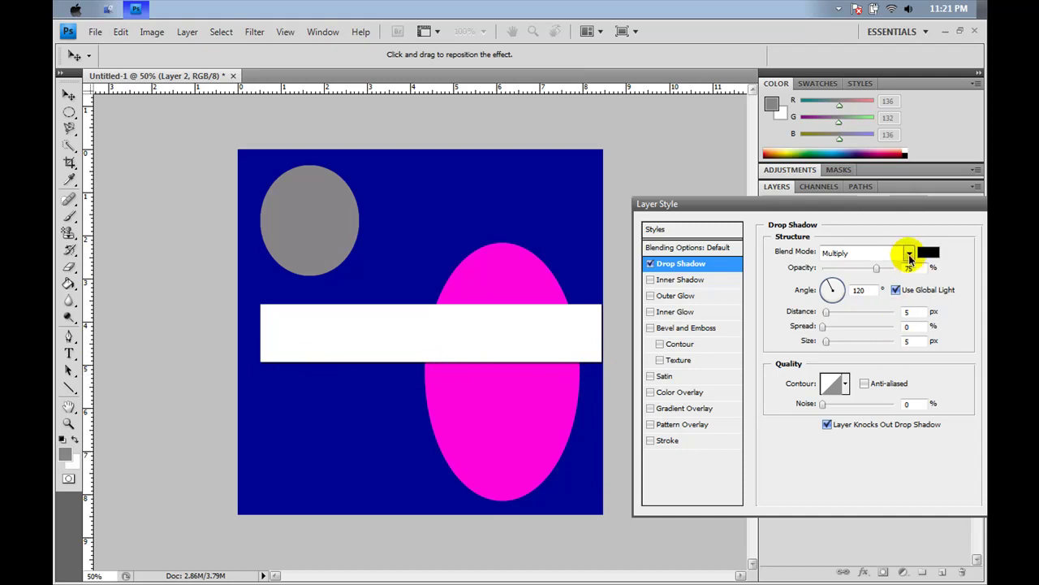
{"action": "left_click", "coordinate": [563, 378]}
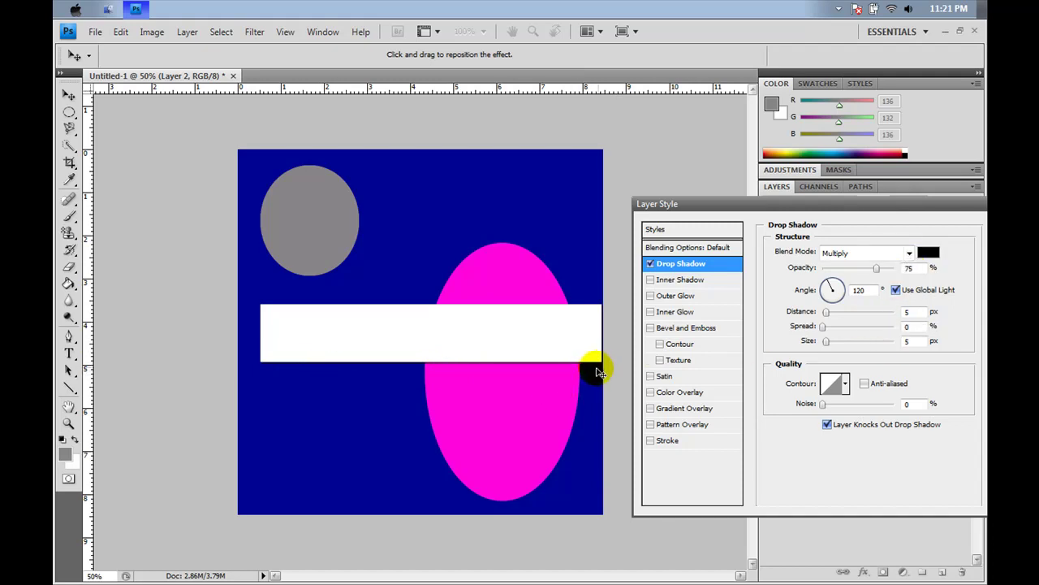
{"action": "left_click", "coordinate": [559, 368]}
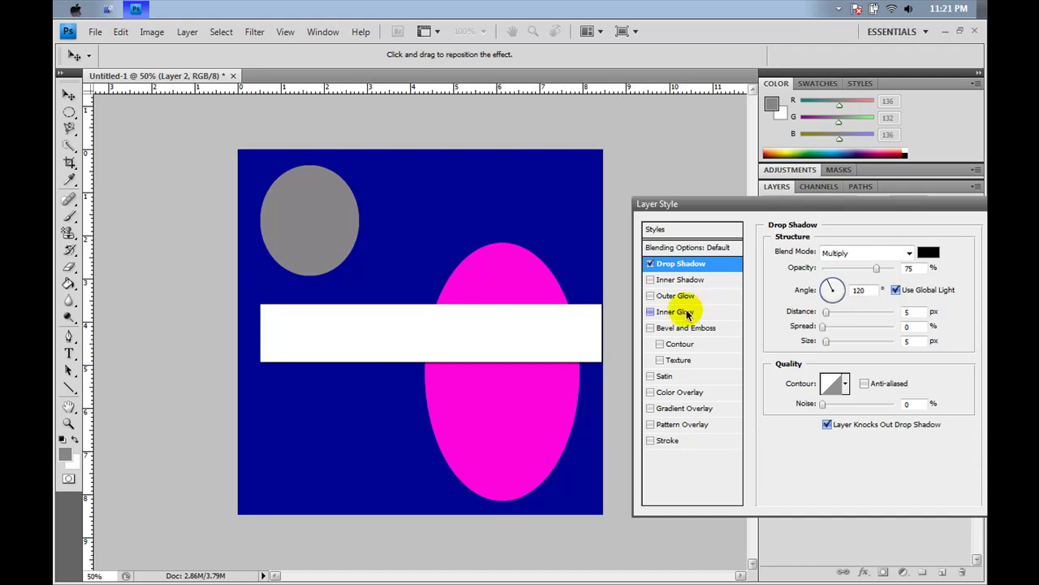
{"action": "left_click", "coordinate": [908, 253]}
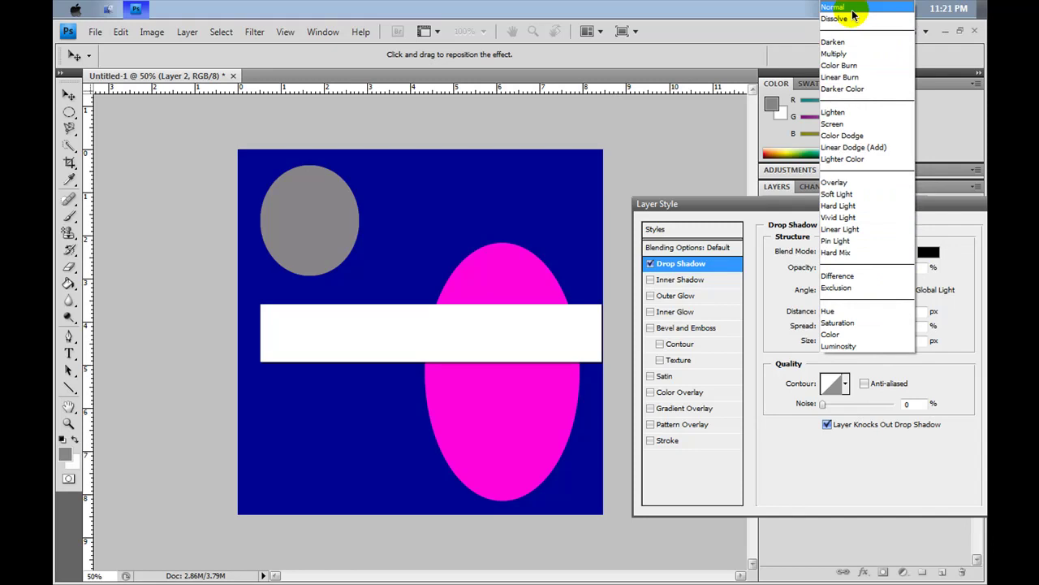
{"action": "left_click", "coordinate": [852, 9]}
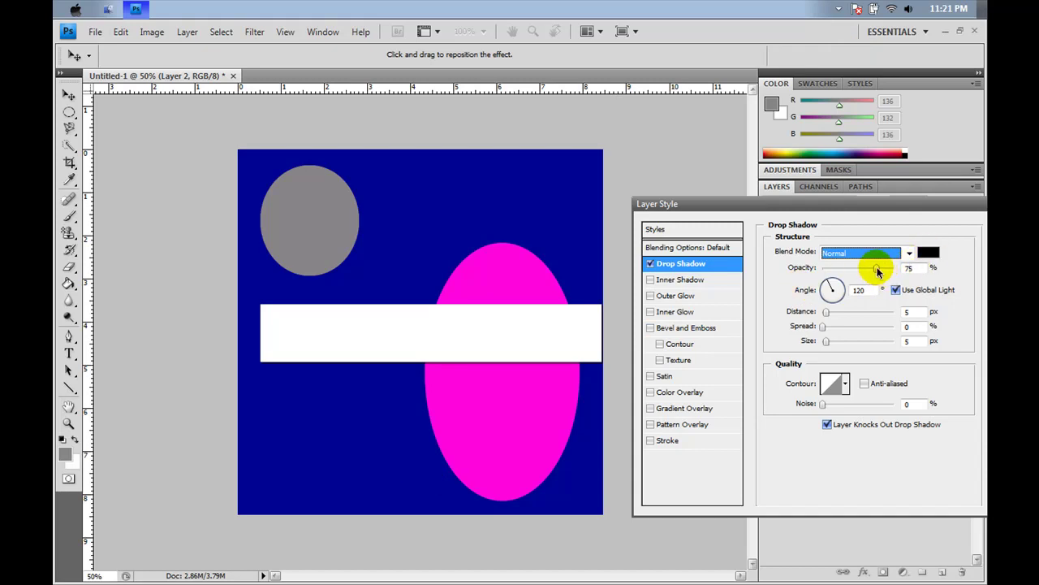
- Set the drop shadow to 100% opacity, 23 px distance and 76 px size
{"action": "left_click_drag", "start_coordinate": [877, 271], "coordinate": [898, 269]}
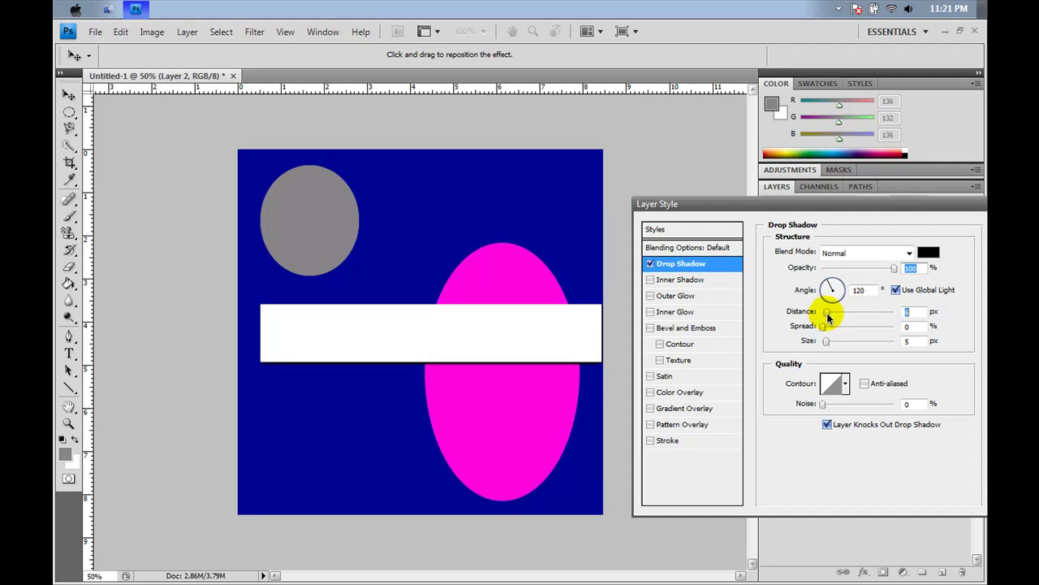
{"action": "mouse_move", "coordinate": [828, 317]}
{"action": "left_mouse_down"}
{"action": "mouse_move", "coordinate": [885, 313]}
{"action": "mouse_move", "coordinate": [827, 330]}
{"action": "mouse_move", "coordinate": [913, 331]}
{"action": "mouse_move", "coordinate": [828, 336]}
{"action": "left_mouse_up"}
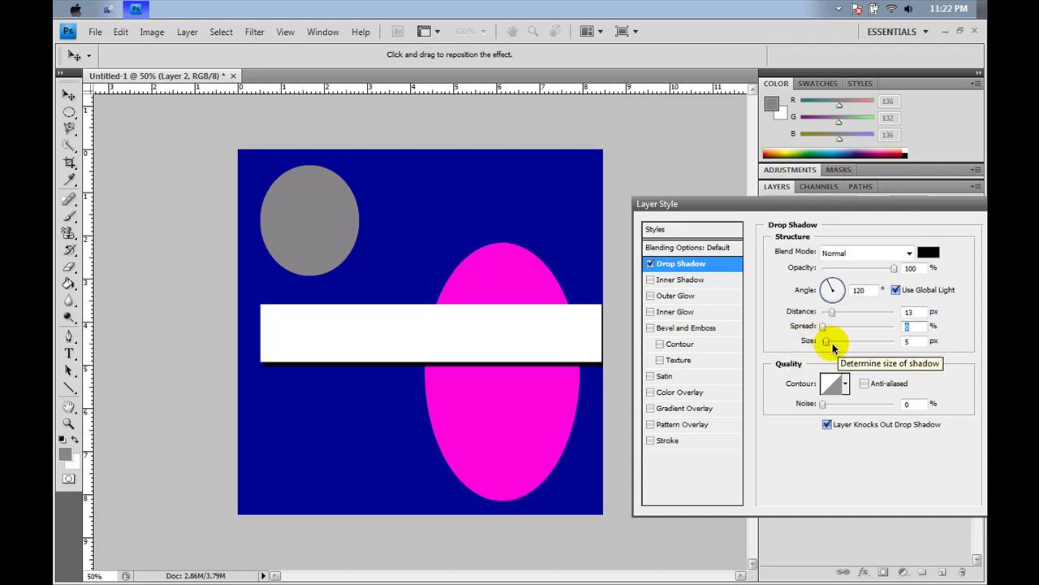
{"action": "mouse_move", "coordinate": [826, 342]}
{"action": "left_mouse_down"}
{"action": "mouse_move", "coordinate": [864, 346]}
{"action": "mouse_move", "coordinate": [820, 355]}
{"action": "left_mouse_up"}
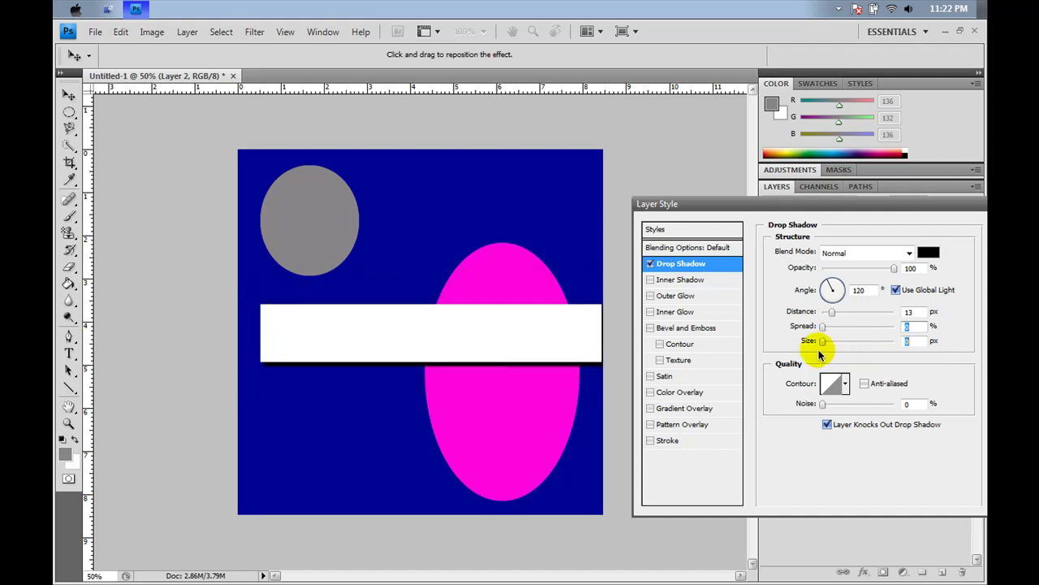
{"action": "left_click_drag", "start_coordinate": [831, 314], "coordinate": [838, 317]}
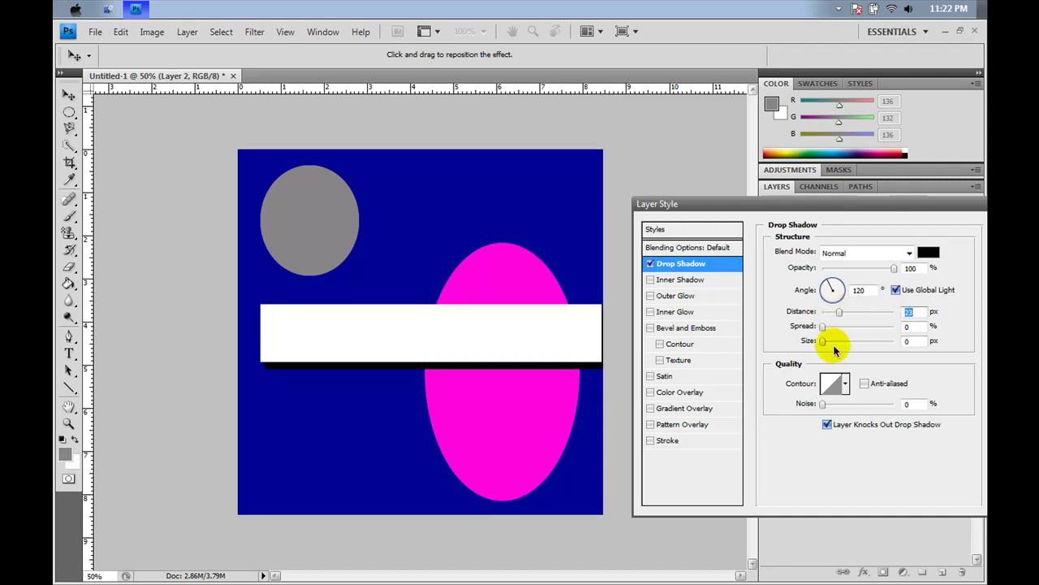
{"action": "left_click", "coordinate": [821, 344]}
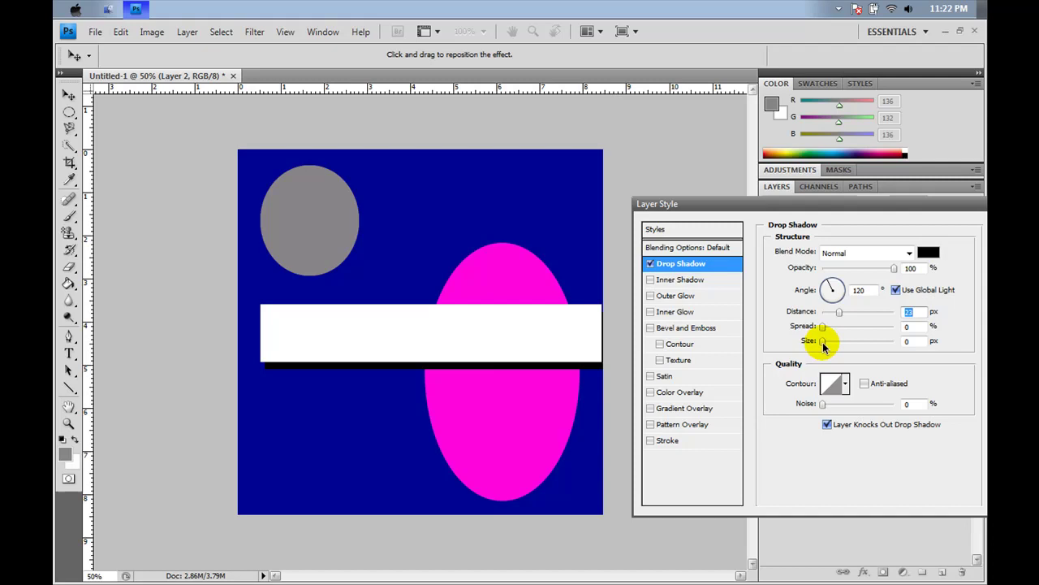
{"action": "left_click_drag", "start_coordinate": [831, 346], "coordinate": [838, 346]}
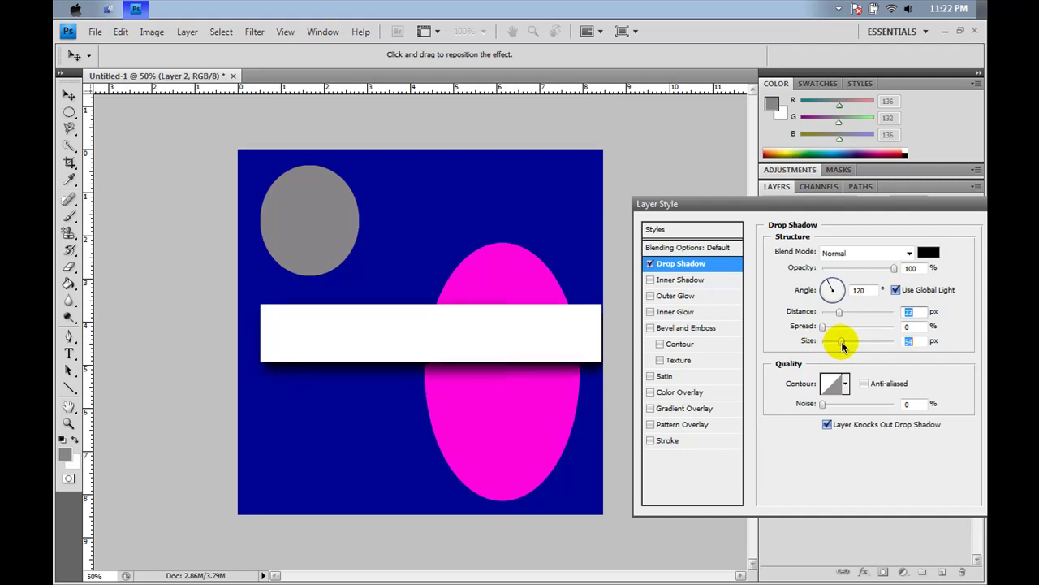
{"action": "mouse_move", "coordinate": [843, 346]}
{"action": "left_mouse_down"}
{"action": "mouse_move", "coordinate": [853, 344]}
{"action": "mouse_move", "coordinate": [824, 343]}
{"action": "mouse_move", "coordinate": [848, 345]}
{"action": "left_mouse_up"}
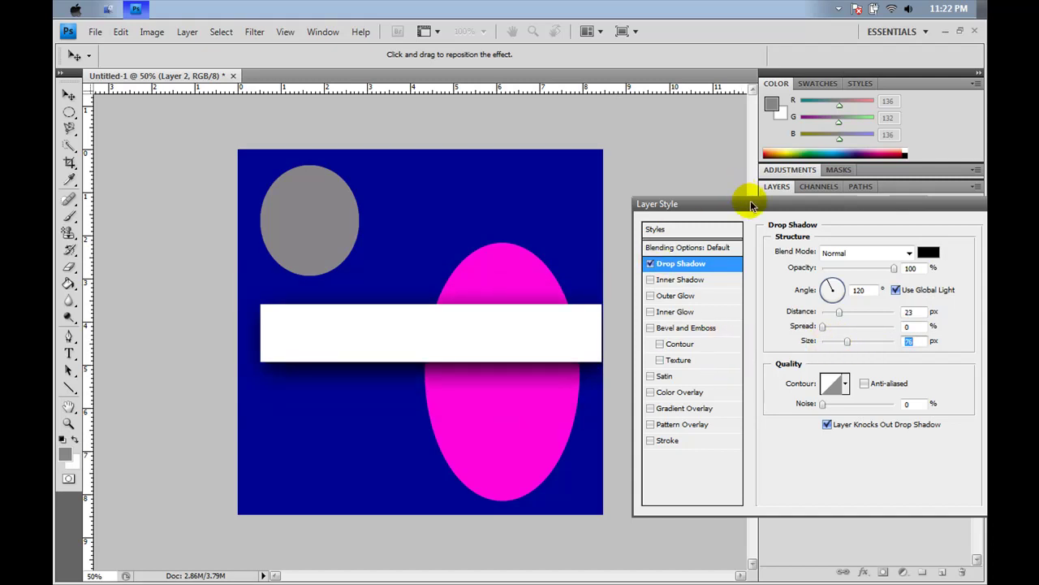
{"action": "left_click_drag", "start_coordinate": [752, 205], "coordinate": [665, 193]}
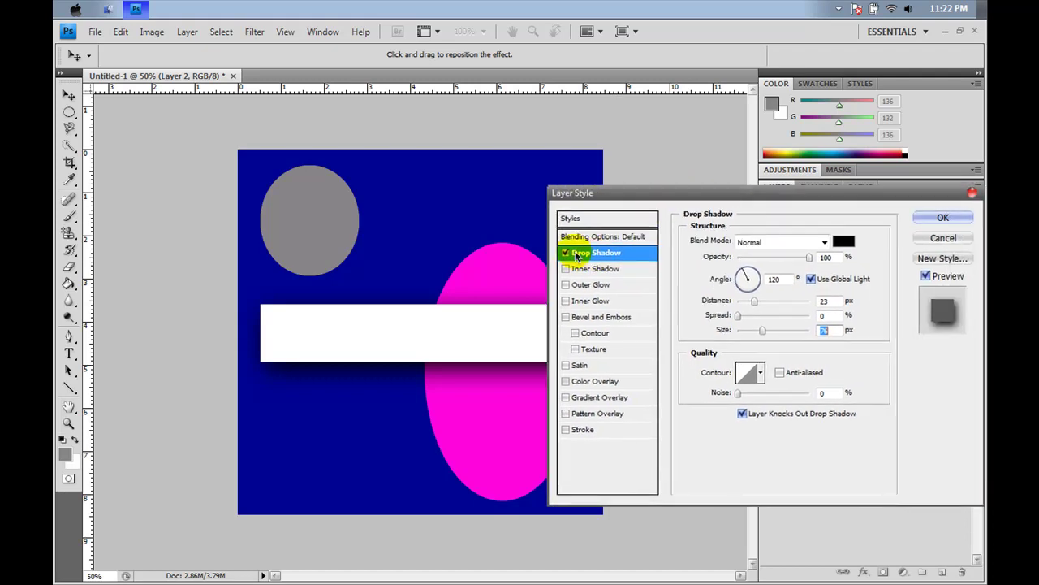
- Replace the drop shadow with an Inner Shadow using Normal blend mode
{"action": "left_click", "coordinate": [566, 253]}
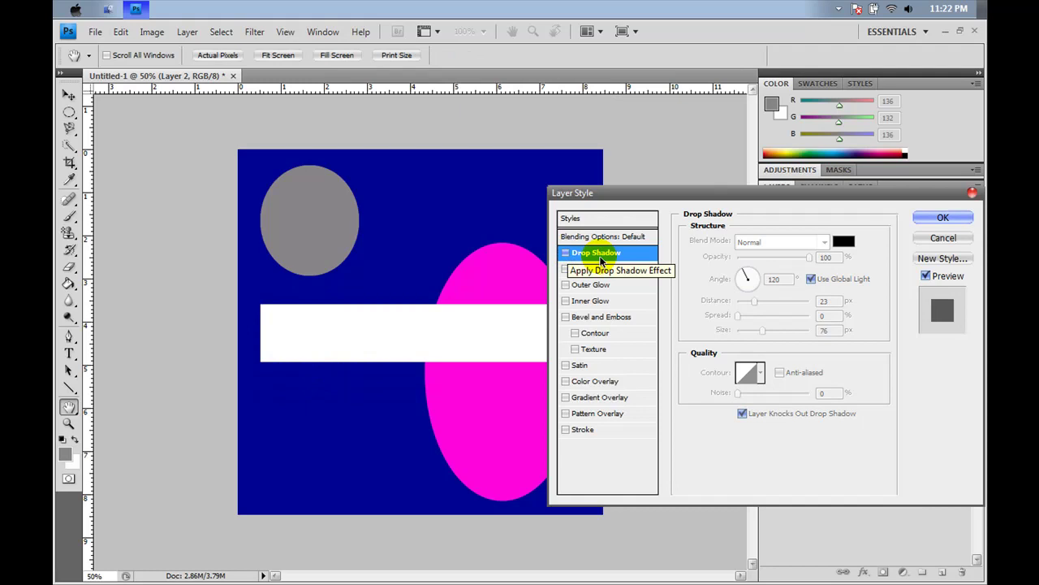
{"action": "left_click", "coordinate": [605, 269]}
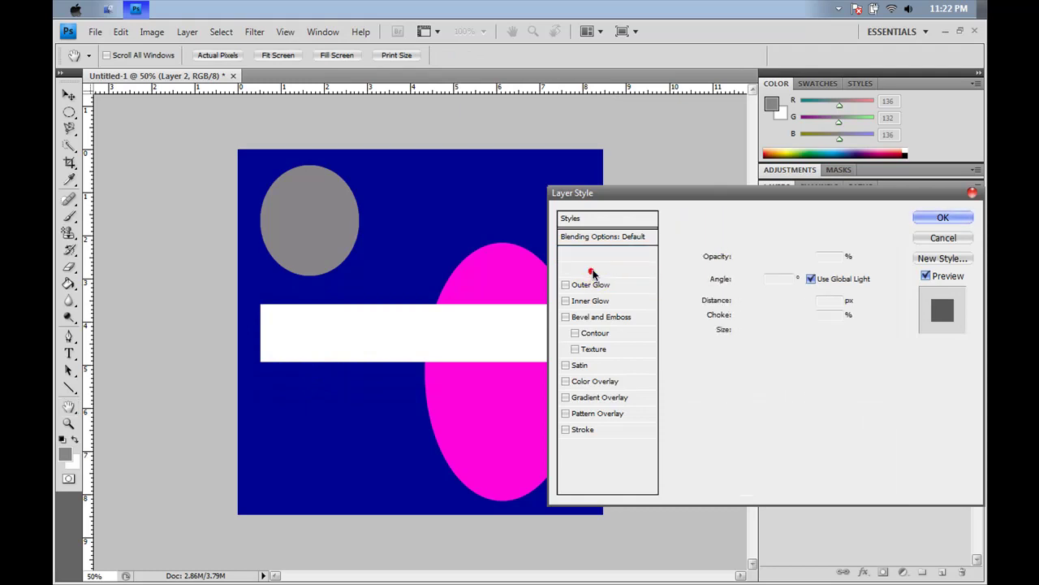
{"action": "left_click_drag", "start_coordinate": [660, 192], "coordinate": [747, 184]}
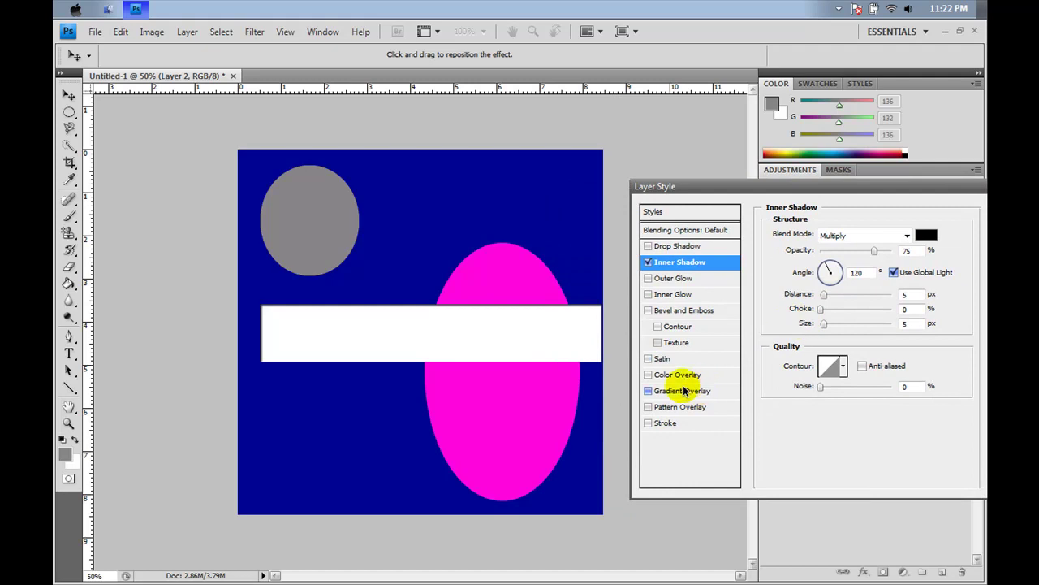
{"action": "left_click", "coordinate": [881, 235]}
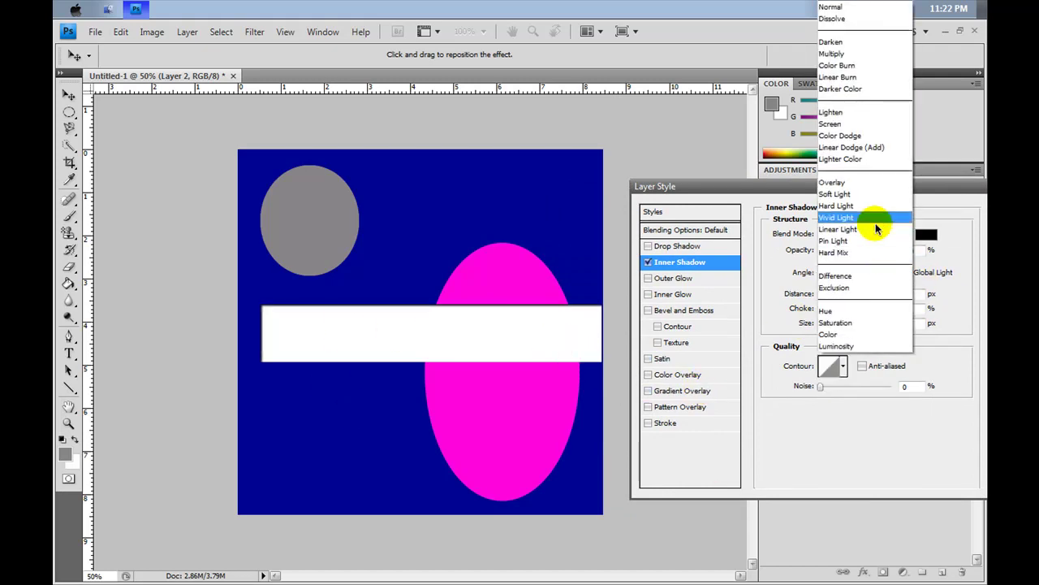
{"action": "left_click", "coordinate": [829, 8]}
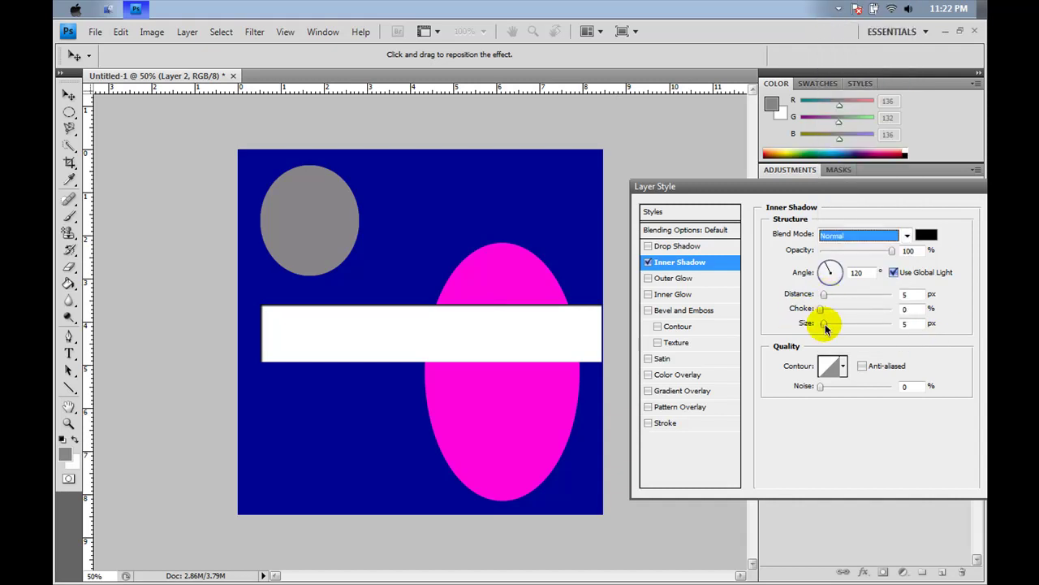
- Try inner shadow distance and size values, ending at 0 px so the bar stays white
{"action": "left_click_drag", "start_coordinate": [824, 299], "coordinate": [843, 326]}
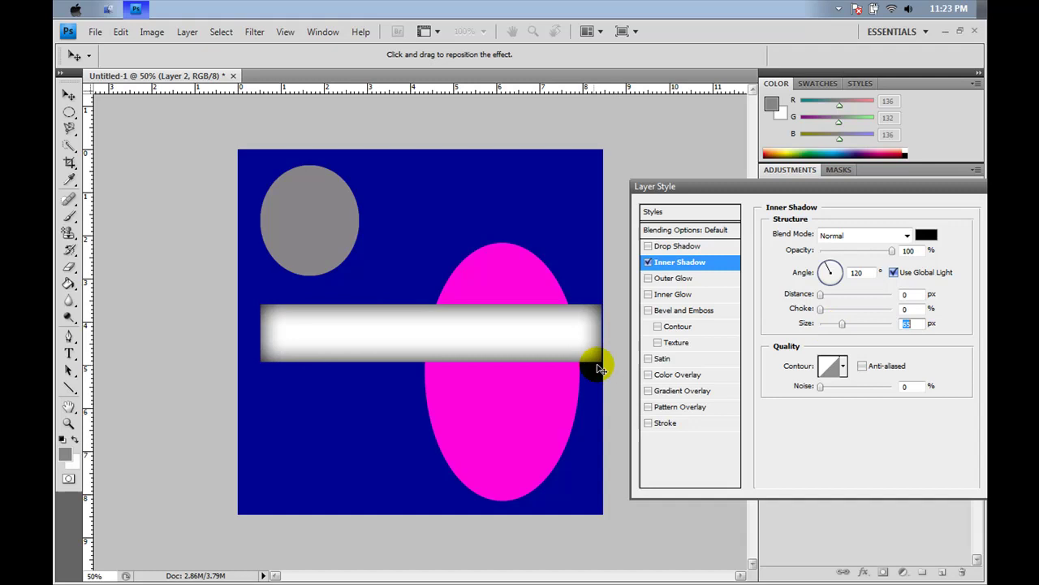
{"action": "left_click", "coordinate": [550, 306]}
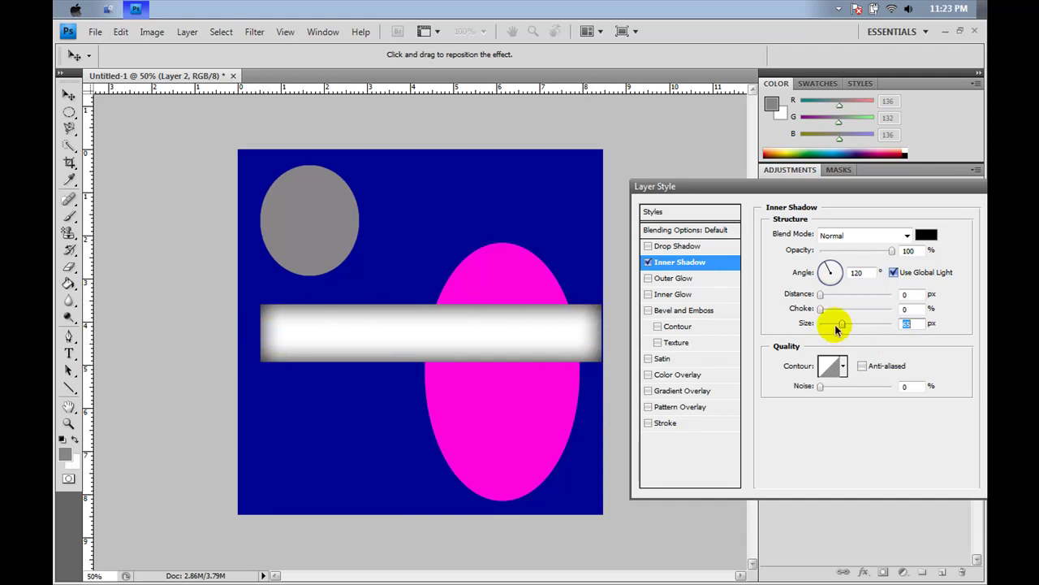
{"action": "left_click_drag", "start_coordinate": [842, 323], "coordinate": [908, 327]}
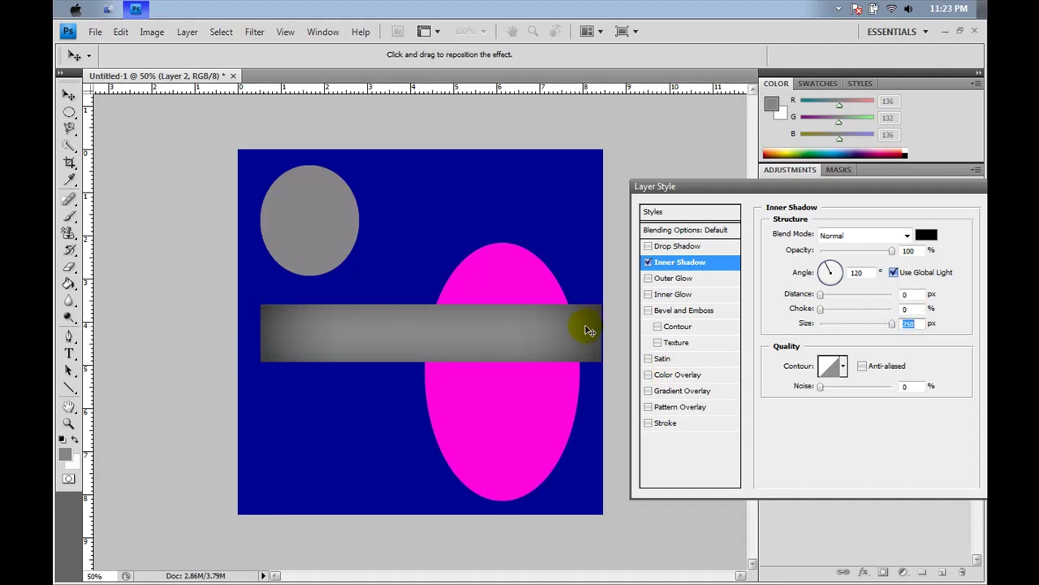
{"action": "left_click_drag", "start_coordinate": [893, 323], "coordinate": [824, 324]}
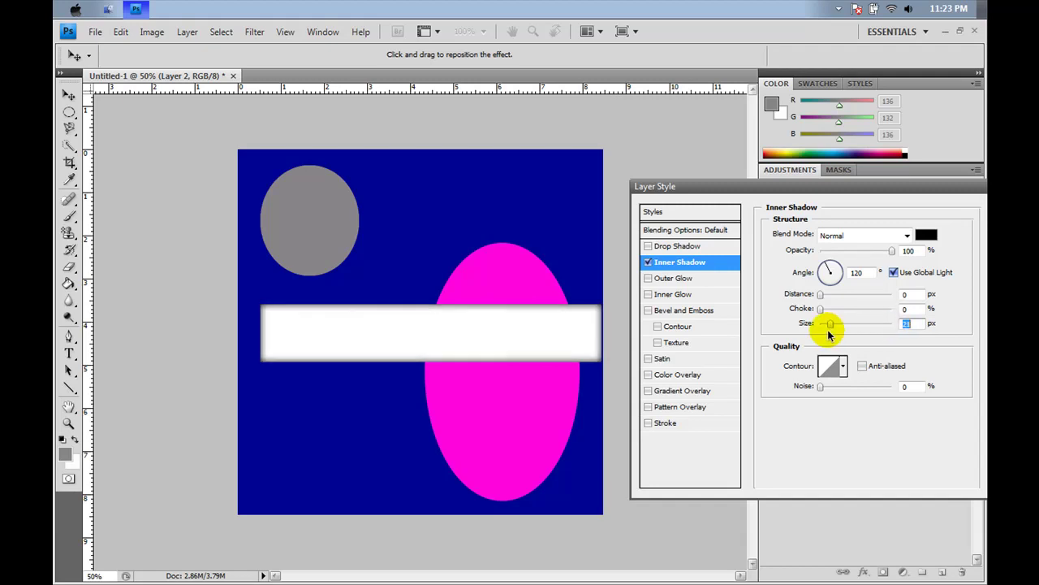
- Switch off Inner Shadow and enable Outer Glow with a red colour
{"action": "left_click", "coordinate": [648, 262]}
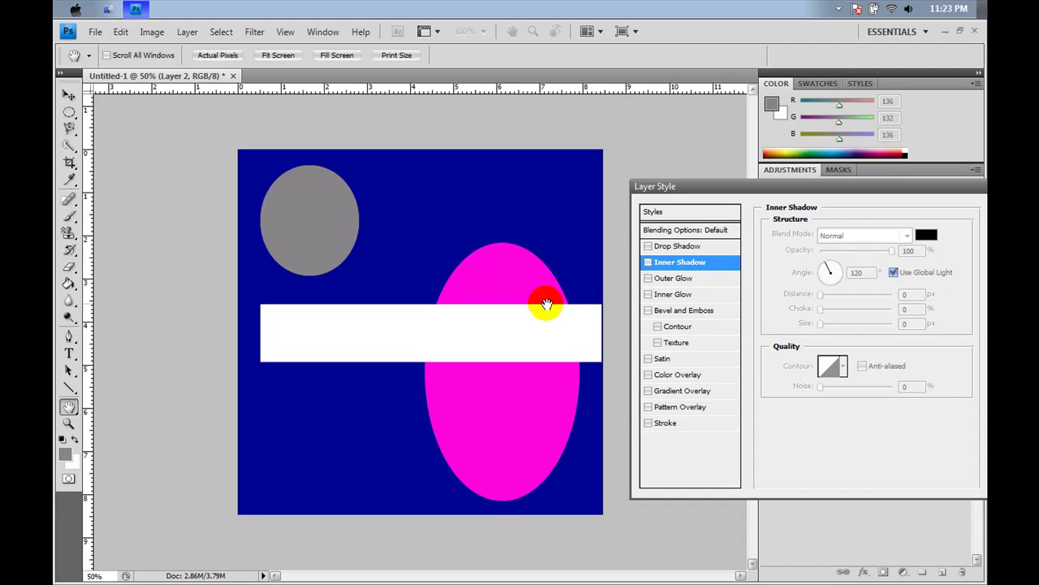
{"action": "left_click", "coordinate": [680, 279]}
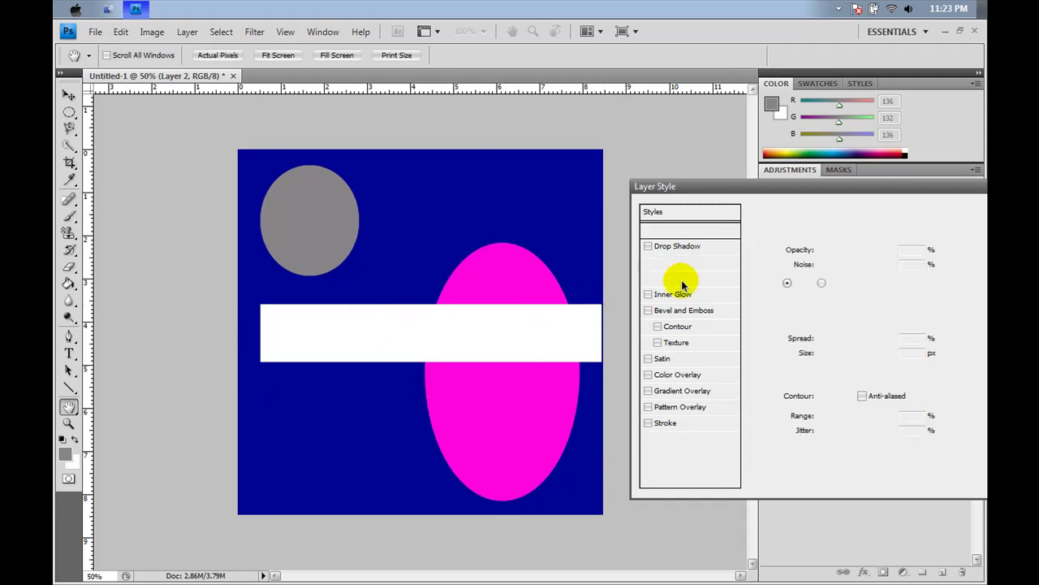
{"action": "left_click", "coordinate": [803, 282]}
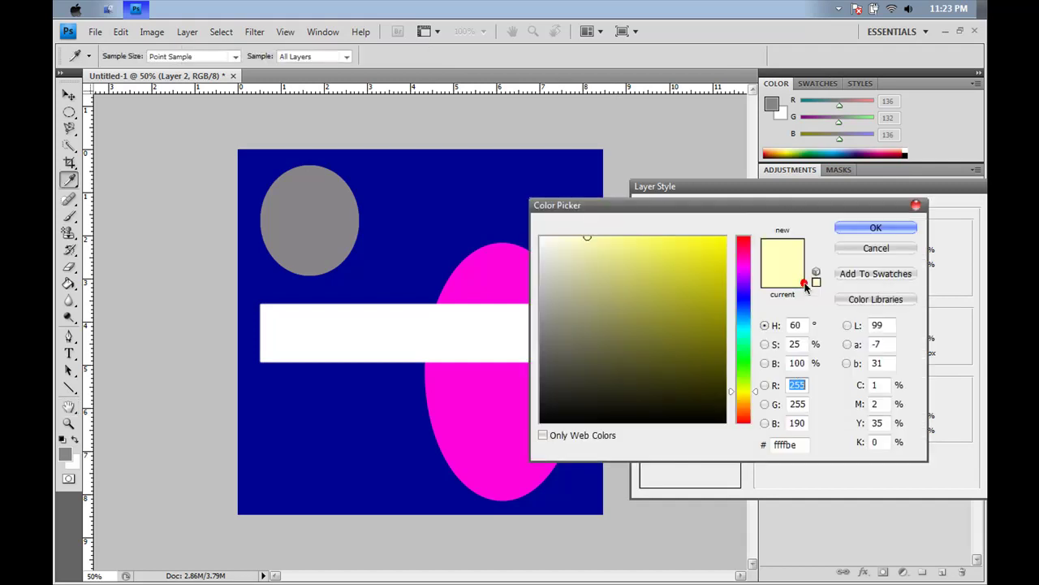
{"action": "left_click", "coordinate": [726, 239]}
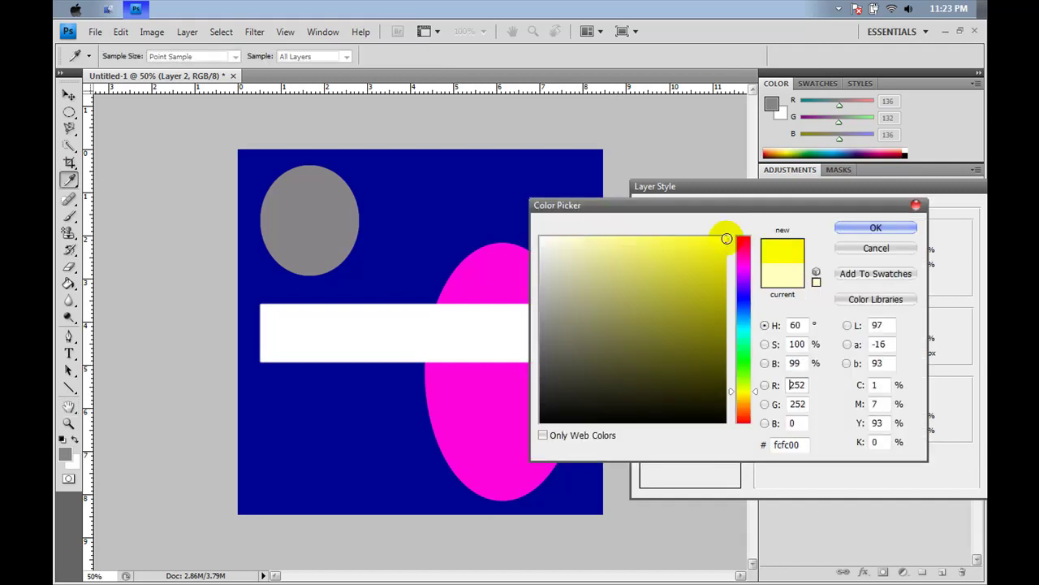
{"action": "left_click", "coordinate": [743, 240]}
{"action": "left_click", "coordinate": [728, 242]}
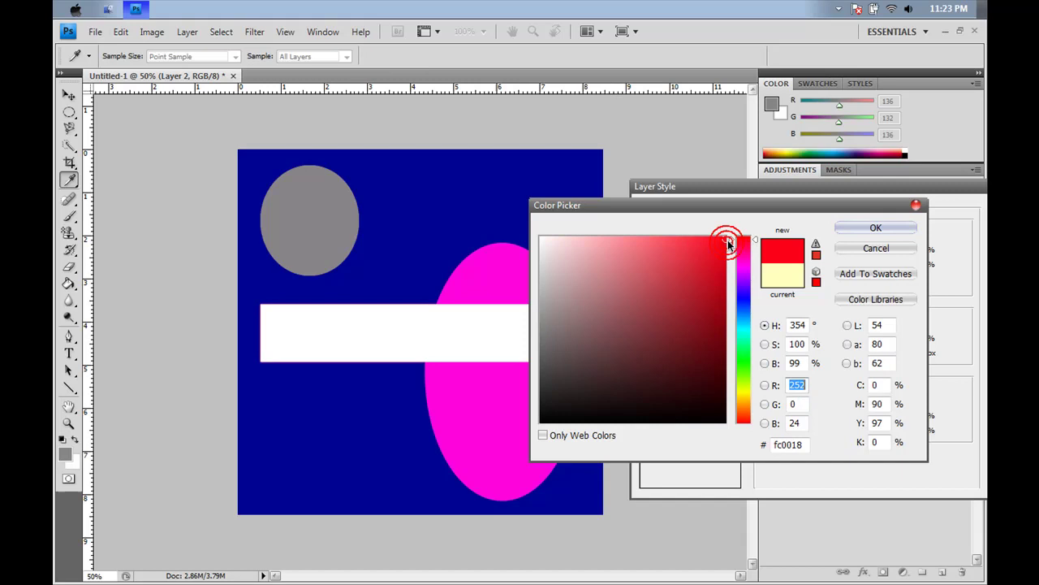
{"action": "left_click", "coordinate": [728, 240]}
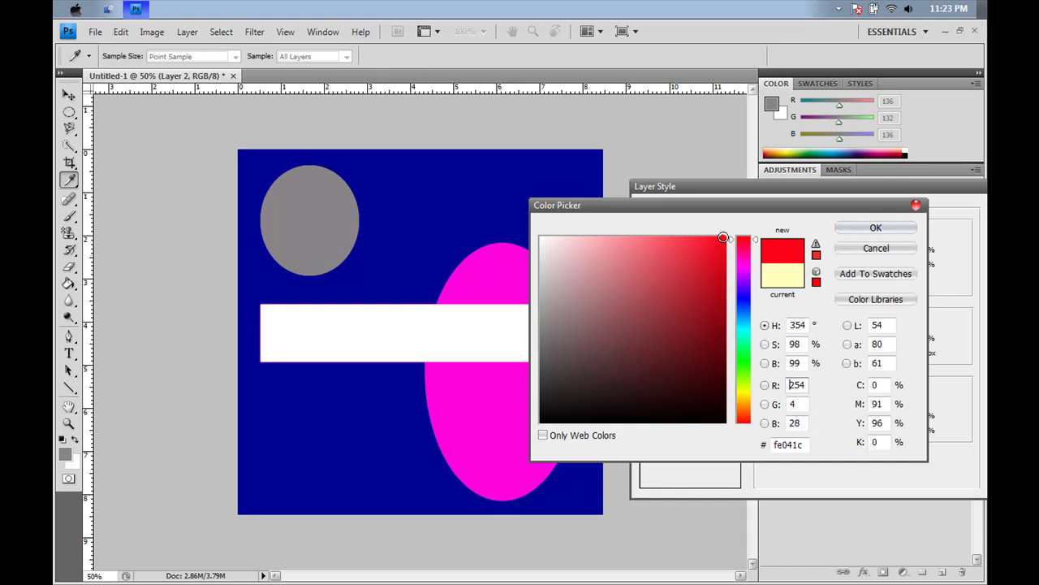
{"action": "left_click", "coordinate": [888, 229]}
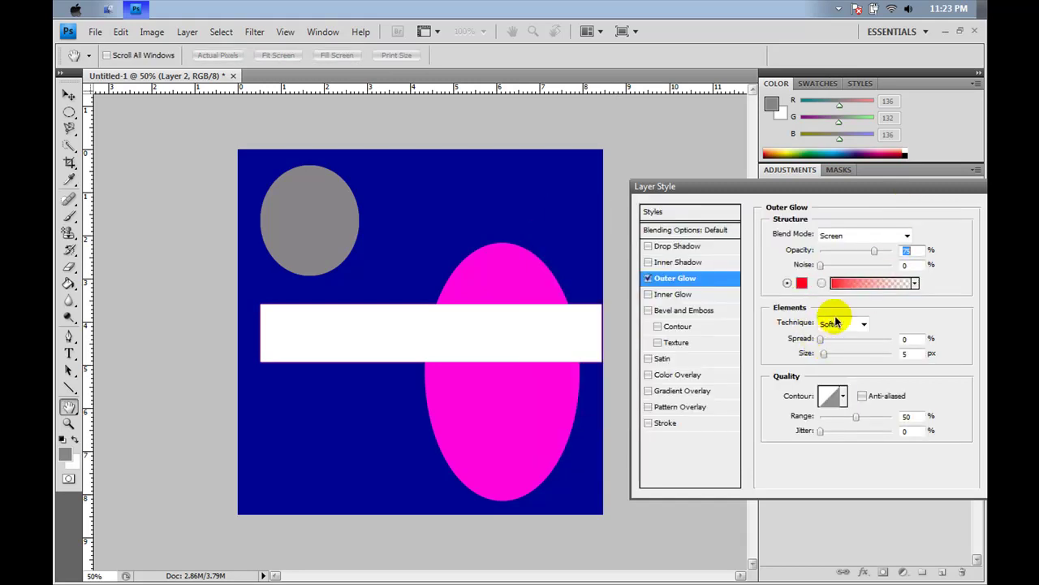
- Set the red outer glow to Normal blending and narrow its size to 18 px
{"action": "left_click", "coordinate": [906, 236]}
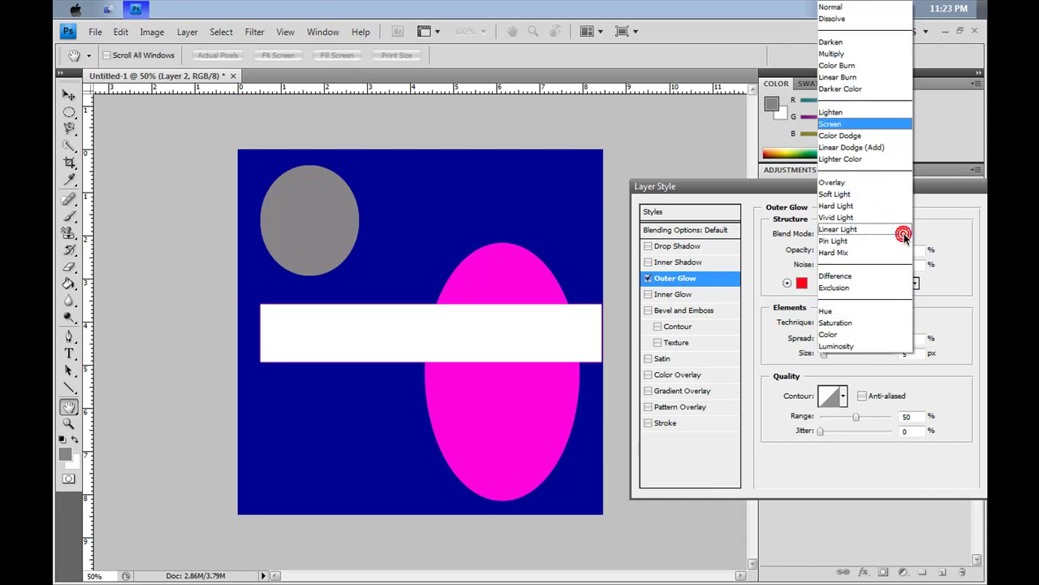
{"action": "left_click", "coordinate": [844, 9]}
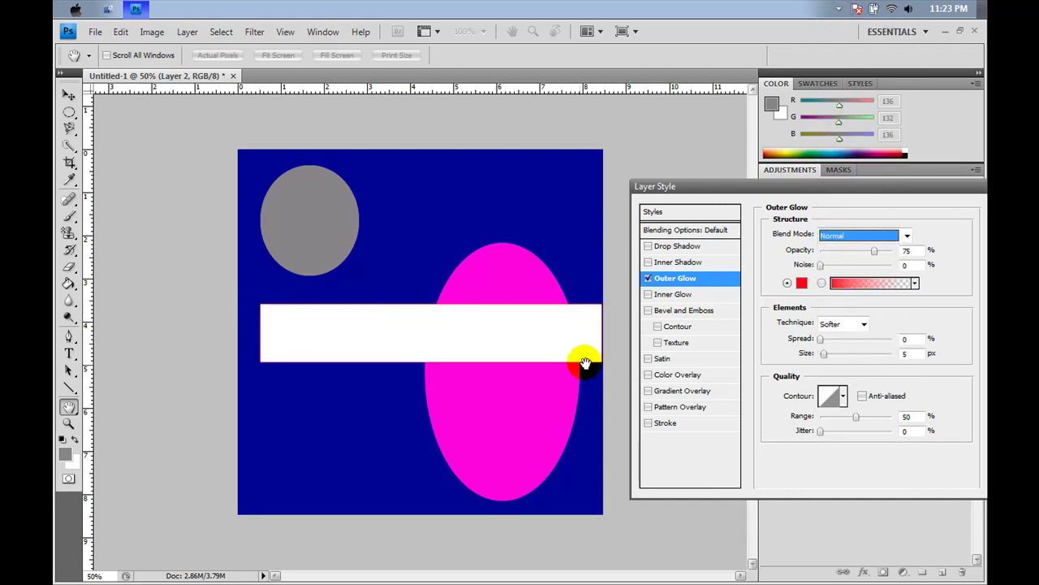
{"action": "left_click_drag", "start_coordinate": [822, 342], "coordinate": [841, 356]}
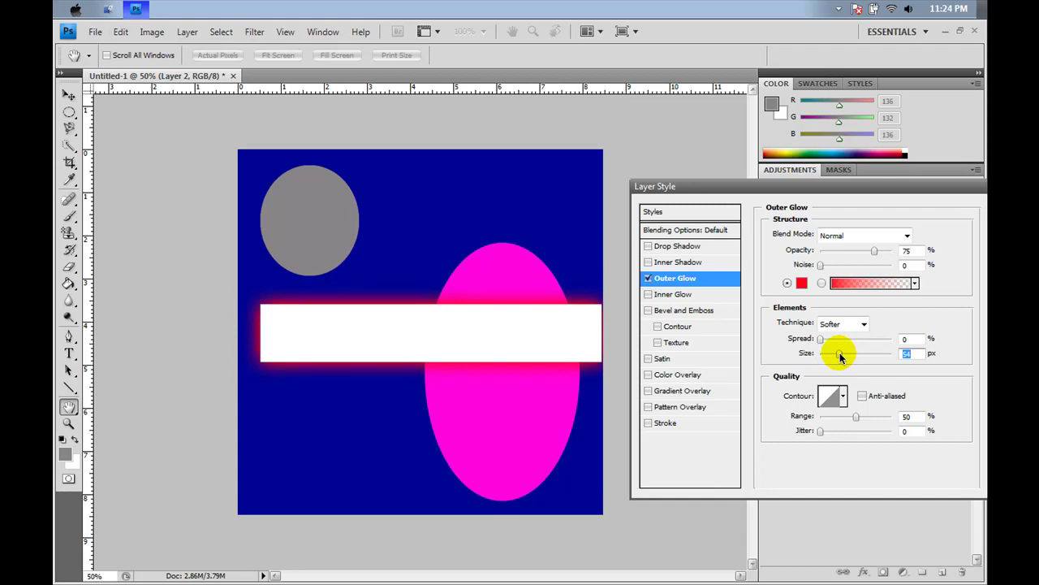
{"action": "mouse_move", "coordinate": [840, 355]}
{"action": "left_mouse_down"}
{"action": "mouse_move", "coordinate": [828, 352]}
{"action": "mouse_move", "coordinate": [841, 361]}
{"action": "left_mouse_up"}
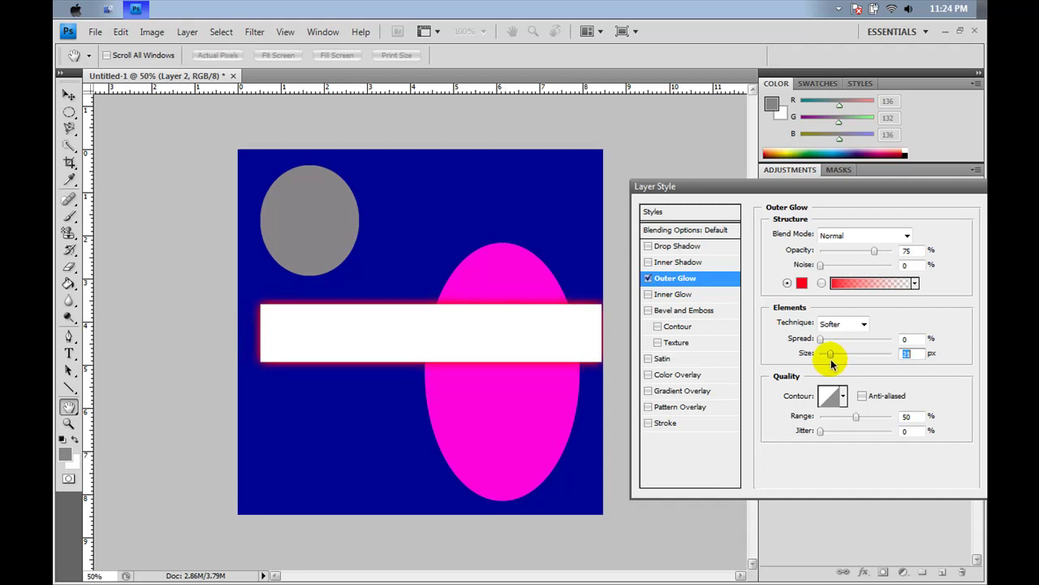
{"action": "left_click_drag", "start_coordinate": [831, 357], "coordinate": [829, 356]}
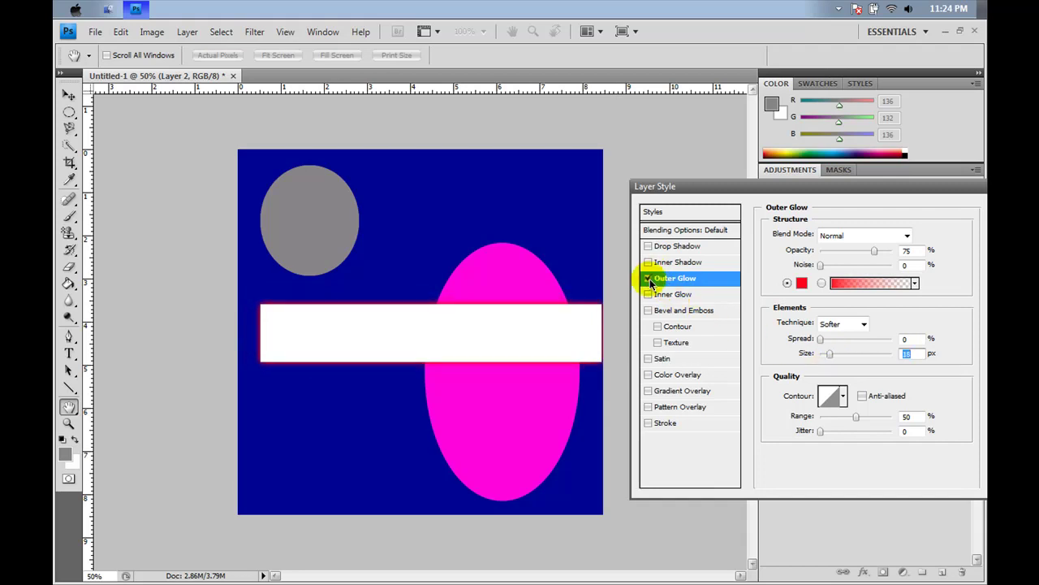
- Swap Outer Glow for Inner Glow and set its colour to red
{"action": "left_click", "coordinate": [648, 279]}
{"action": "left_click", "coordinate": [650, 295]}
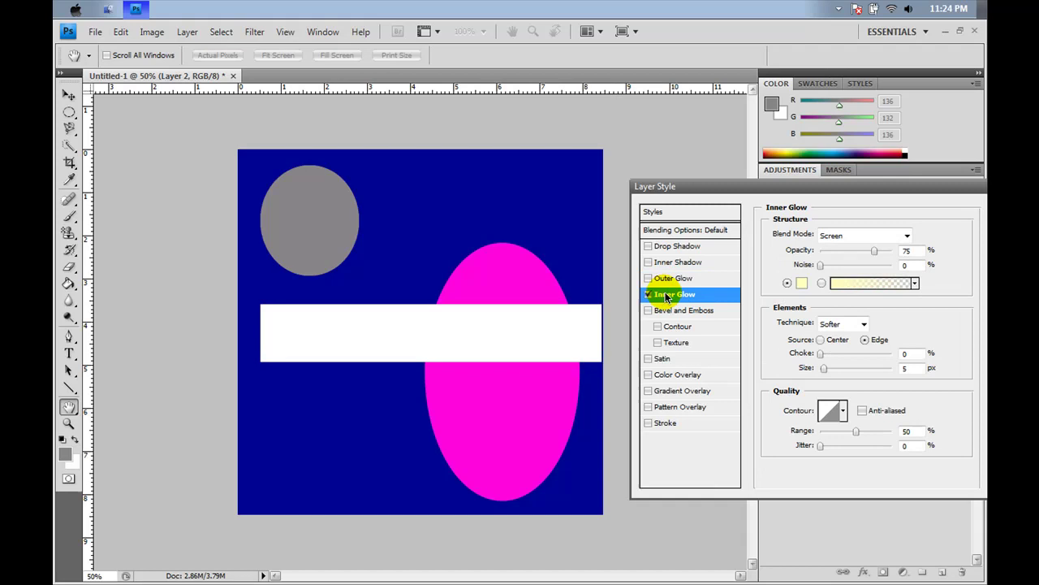
{"action": "left_click", "coordinate": [801, 283]}
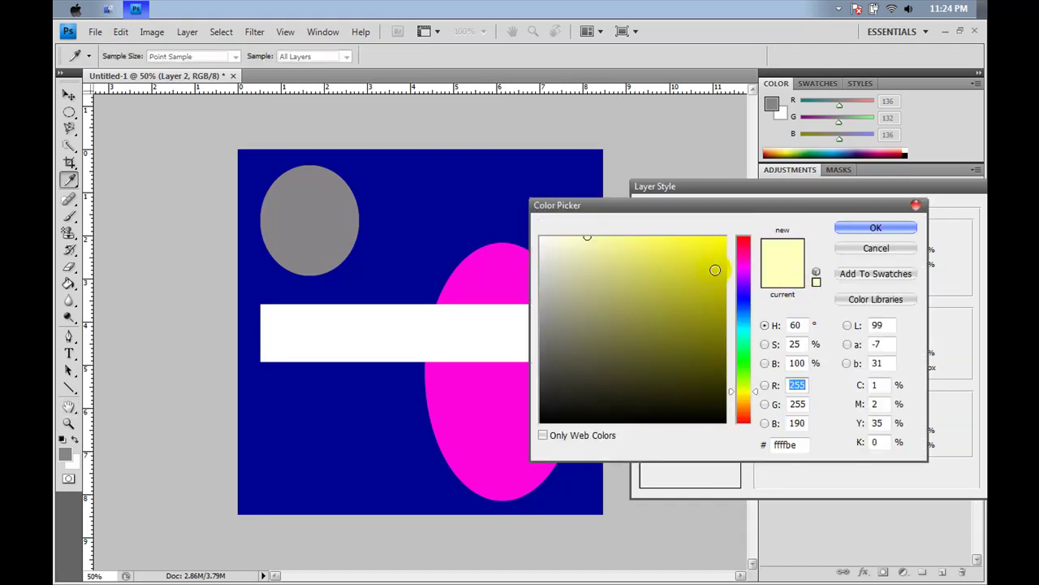
{"action": "left_click", "coordinate": [743, 238]}
{"action": "left_click", "coordinate": [724, 237]}
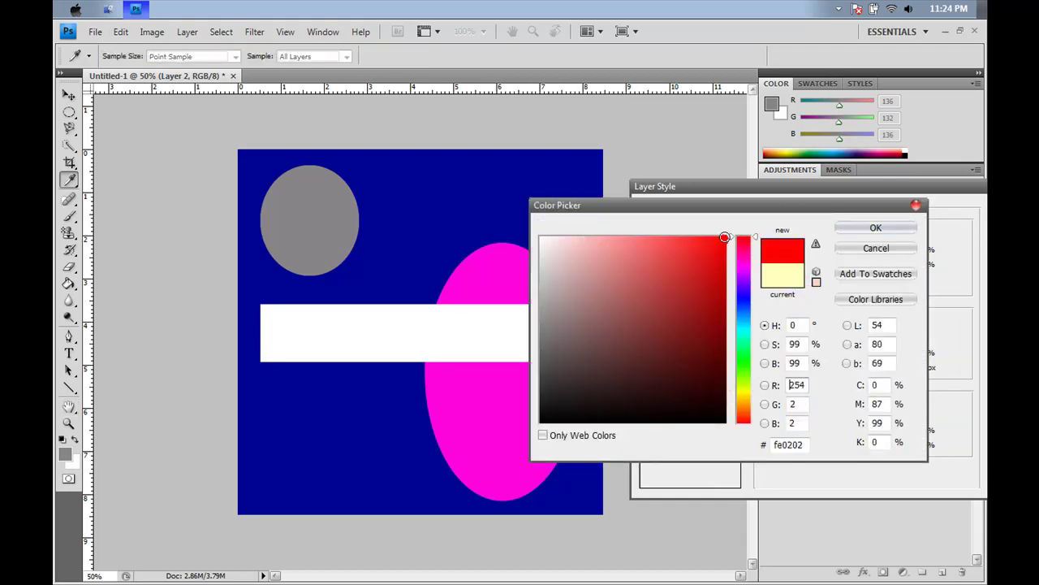
{"action": "left_click", "coordinate": [866, 226]}
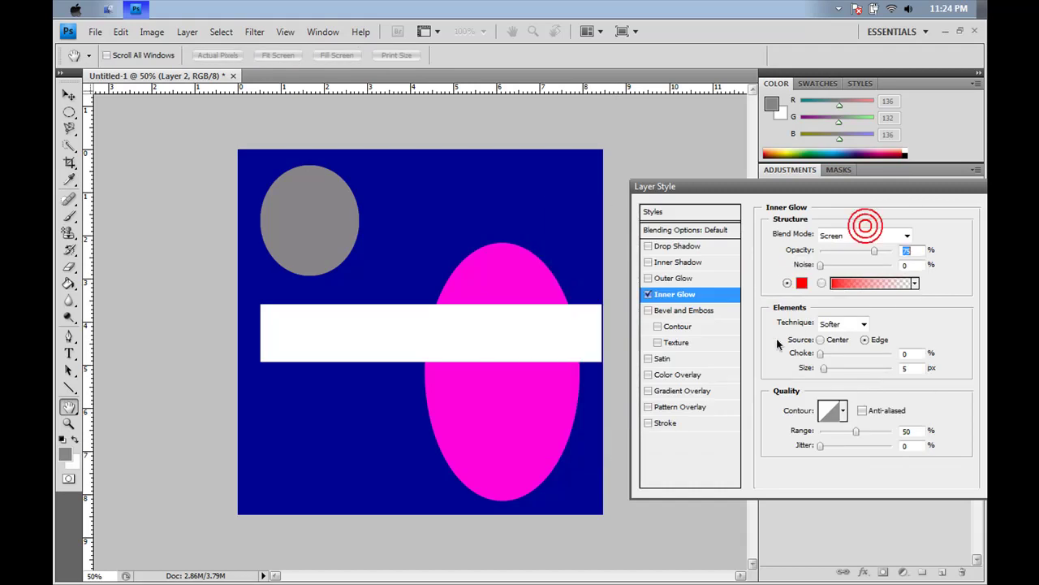
- Set the inner glow to Normal blending, test its size, then switch it off
{"action": "left_click", "coordinate": [904, 234]}
{"action": "left_click", "coordinate": [836, 8]}
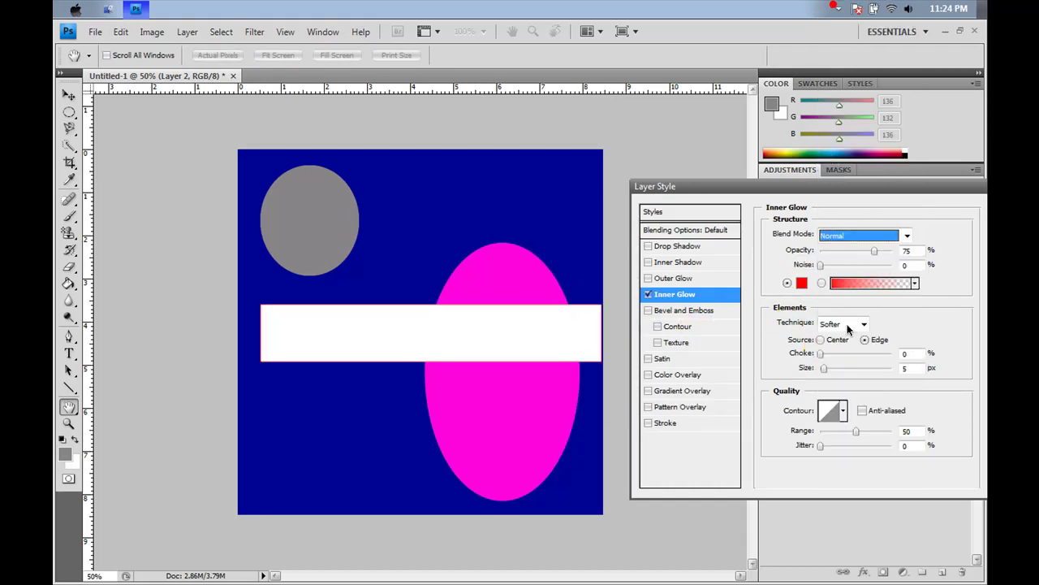
{"action": "left_click_drag", "start_coordinate": [824, 368], "coordinate": [845, 371]}
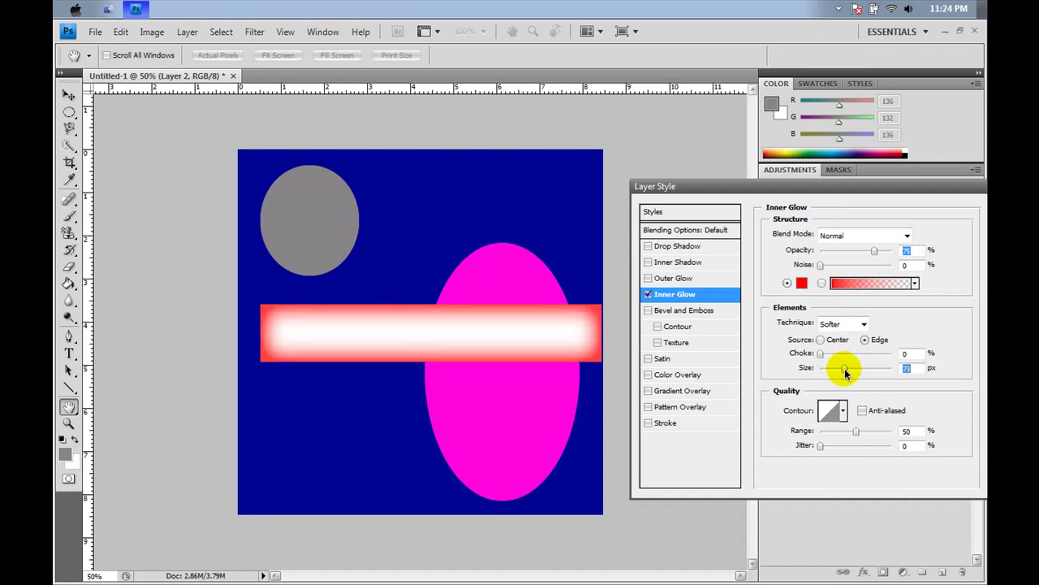
{"action": "left_click_drag", "start_coordinate": [843, 371], "coordinate": [802, 367]}
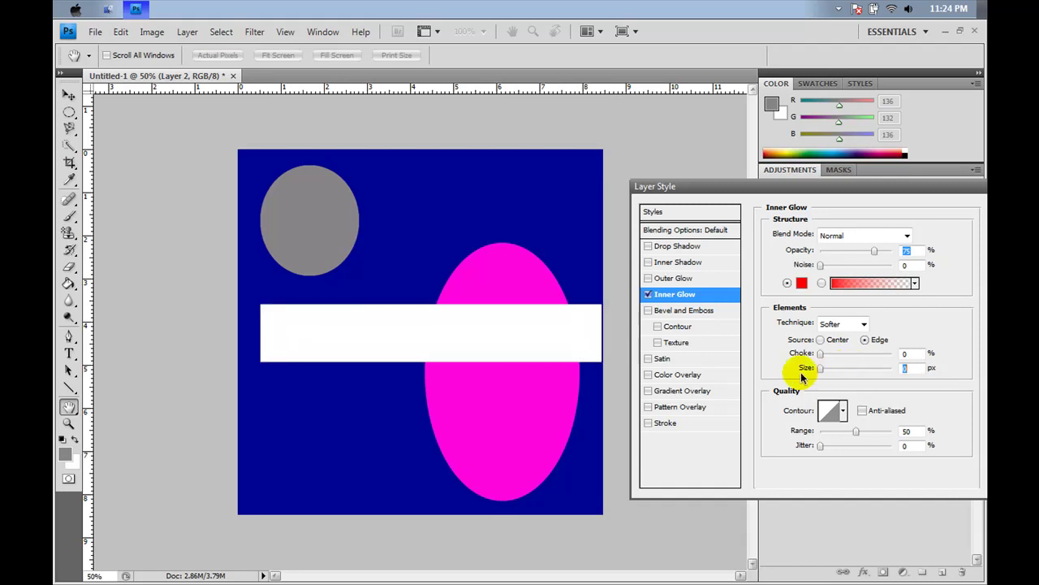
{"action": "left_click", "coordinate": [648, 295]}
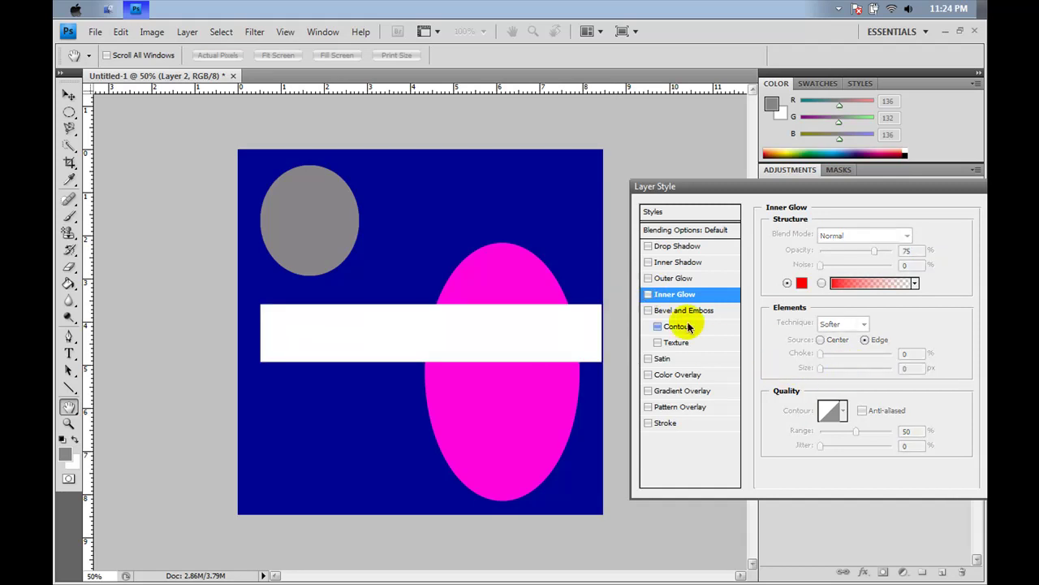
- Add an Inner Bevel and Emboss with 817% depth, 0 px size and a Texture pattern
{"action": "left_click", "coordinate": [648, 310]}
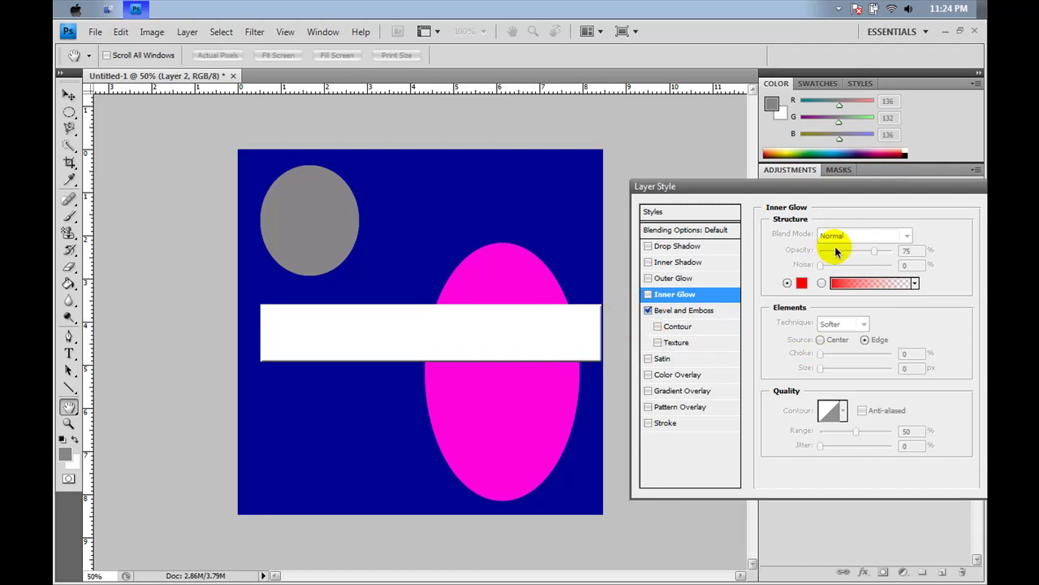
{"action": "left_click", "coordinate": [695, 312]}
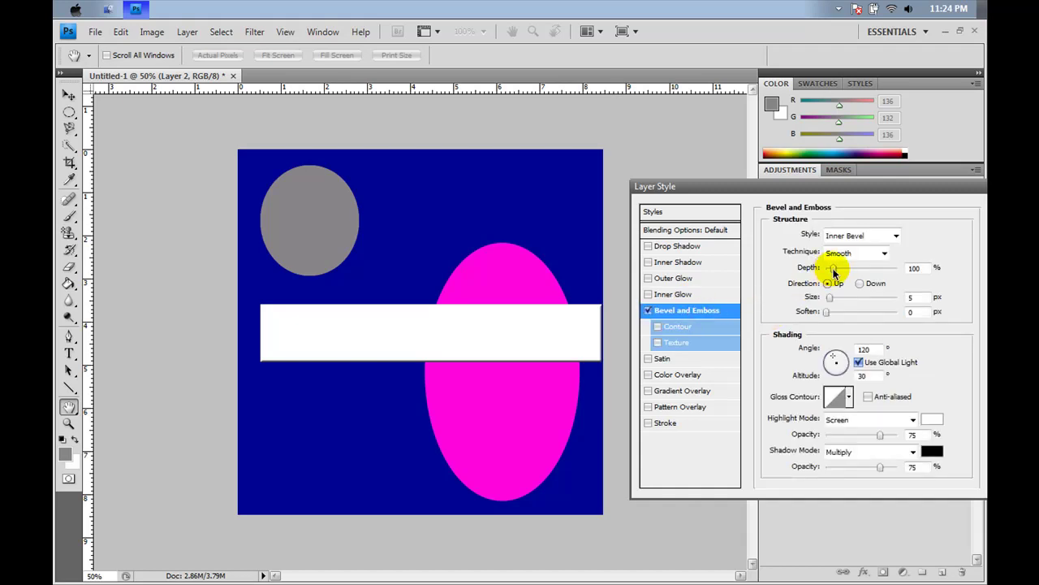
{"action": "left_click_drag", "start_coordinate": [834, 272], "coordinate": [886, 271]}
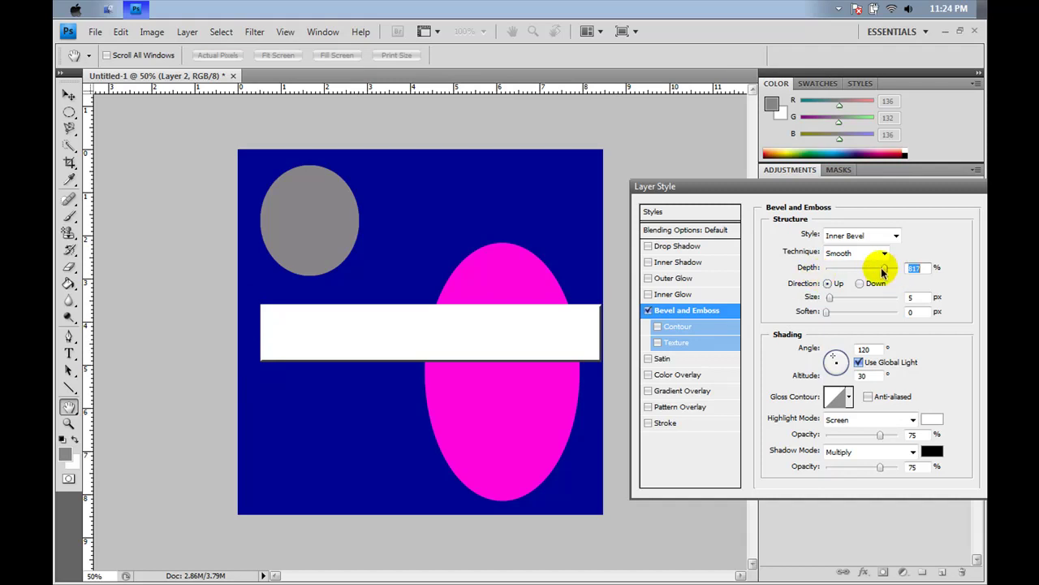
{"action": "left_click_drag", "start_coordinate": [830, 298], "coordinate": [854, 297]}
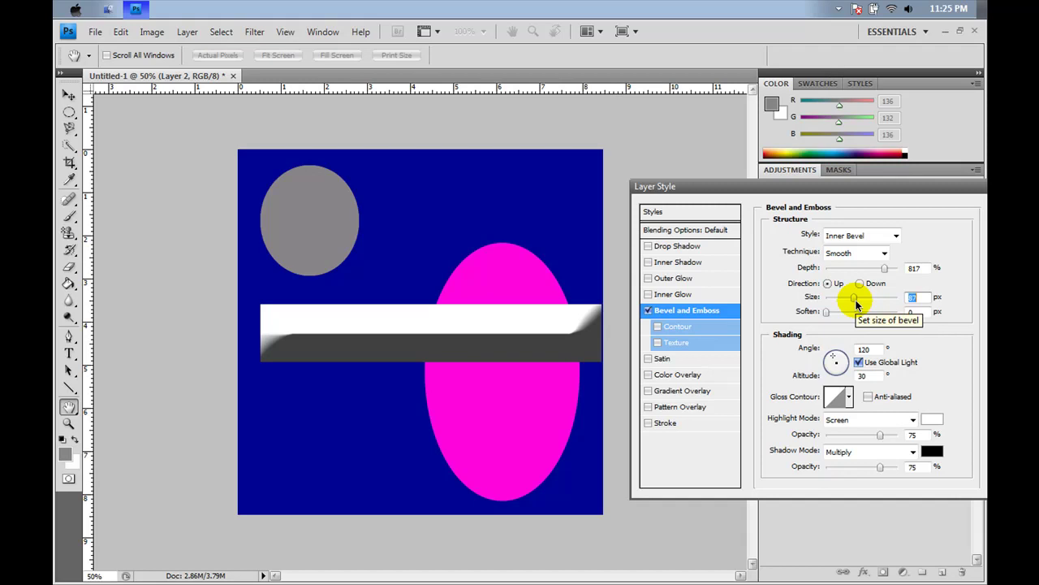
{"action": "left_click_drag", "start_coordinate": [855, 299], "coordinate": [825, 299]}
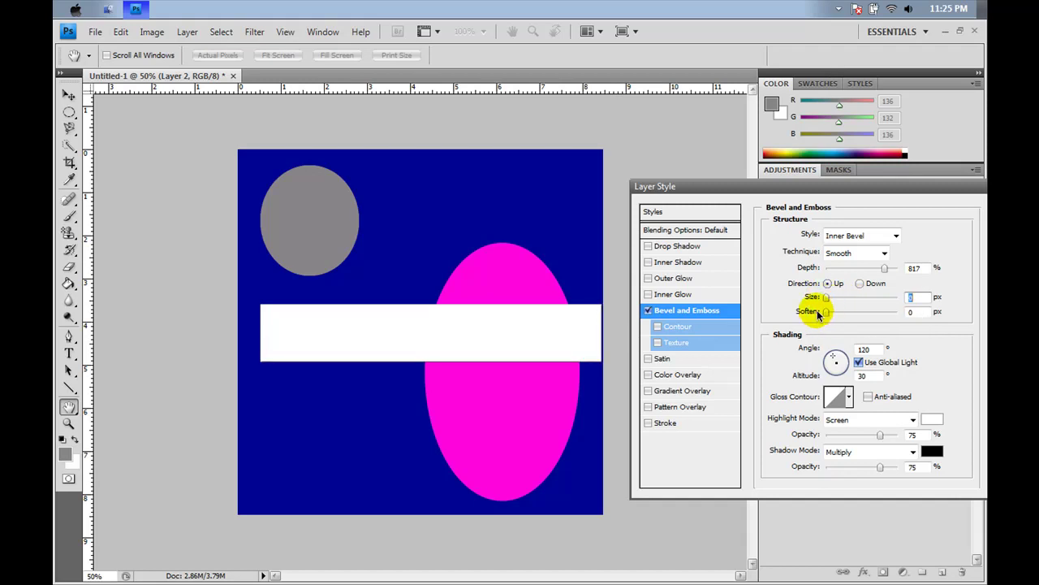
{"action": "left_click", "coordinate": [658, 327]}
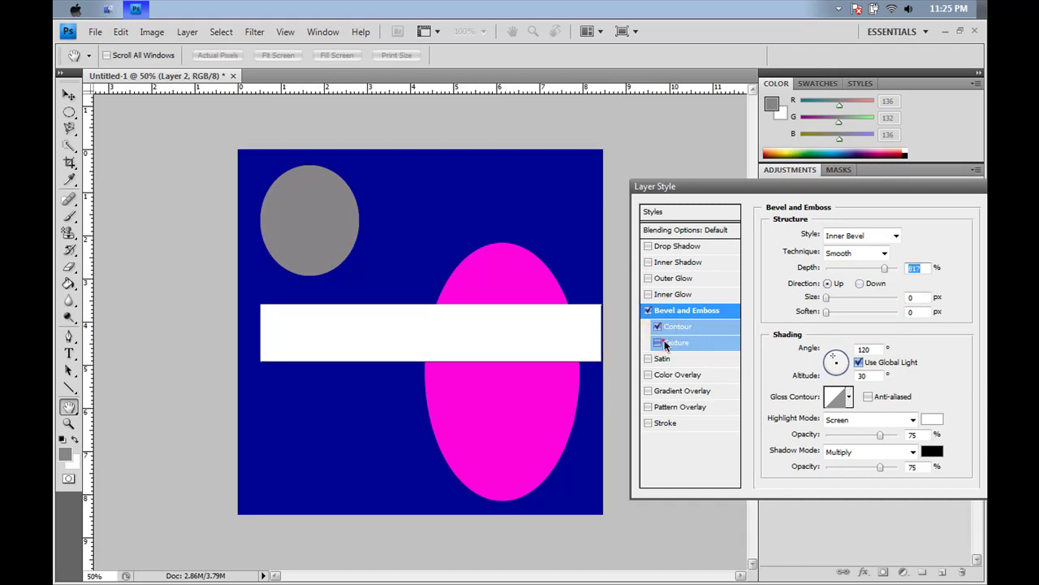
{"action": "left_click", "coordinate": [658, 341]}
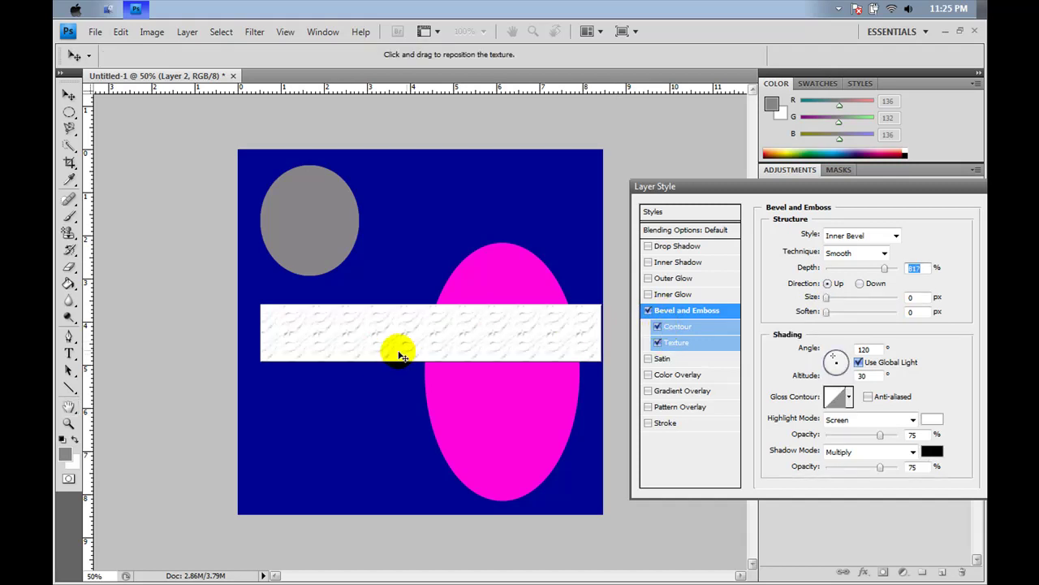
{"action": "left_click", "coordinate": [658, 328]}
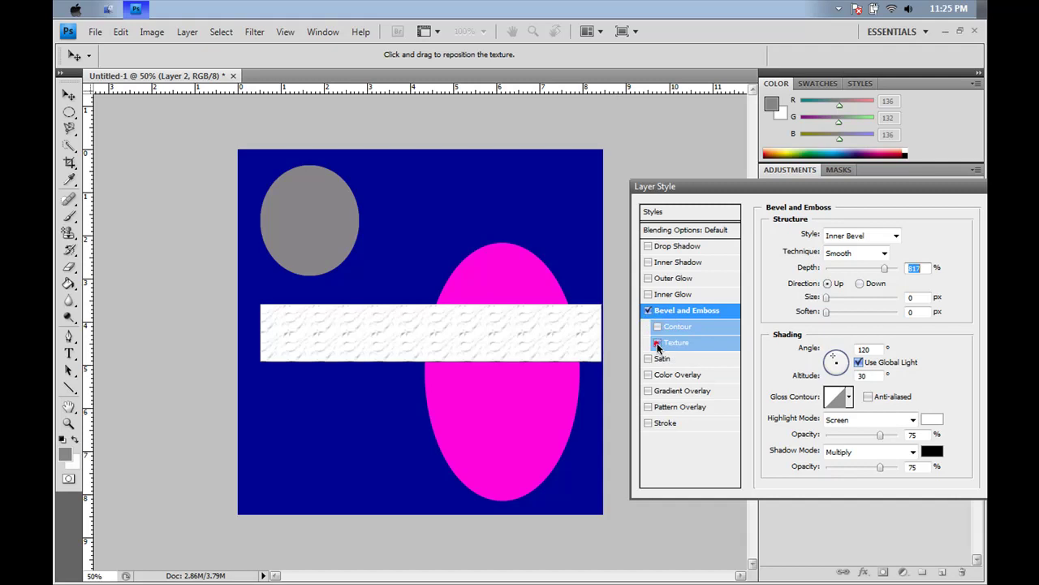
- Remove Texture and Bevel and Emboss, try Satin with a larger distance, then turn Satin off
{"action": "left_click", "coordinate": [658, 343]}
{"action": "left_click", "coordinate": [648, 310]}
{"action": "left_click", "coordinate": [648, 358]}
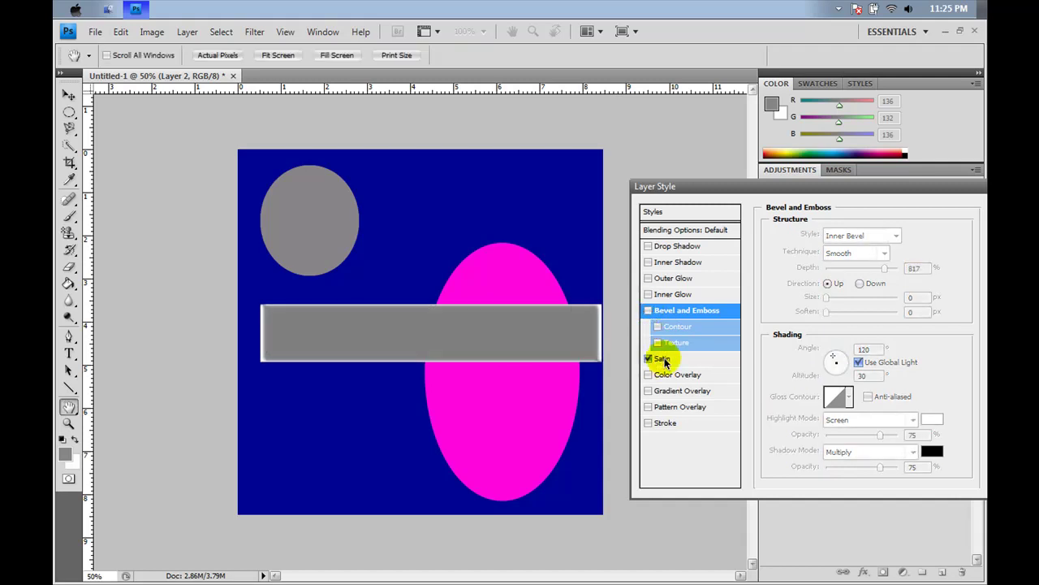
{"action": "left_click", "coordinate": [664, 359]}
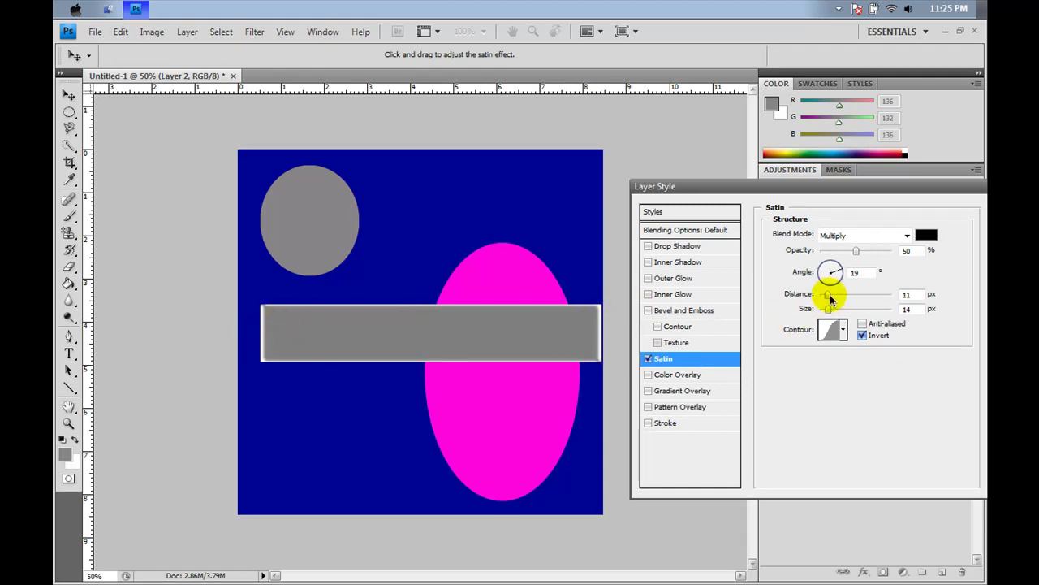
{"action": "mouse_move", "coordinate": [827, 297]}
{"action": "left_mouse_down"}
{"action": "mouse_move", "coordinate": [899, 297]}
{"action": "mouse_move", "coordinate": [822, 302]}
{"action": "mouse_move", "coordinate": [876, 311]}
{"action": "mouse_move", "coordinate": [855, 312]}
{"action": "left_mouse_up"}
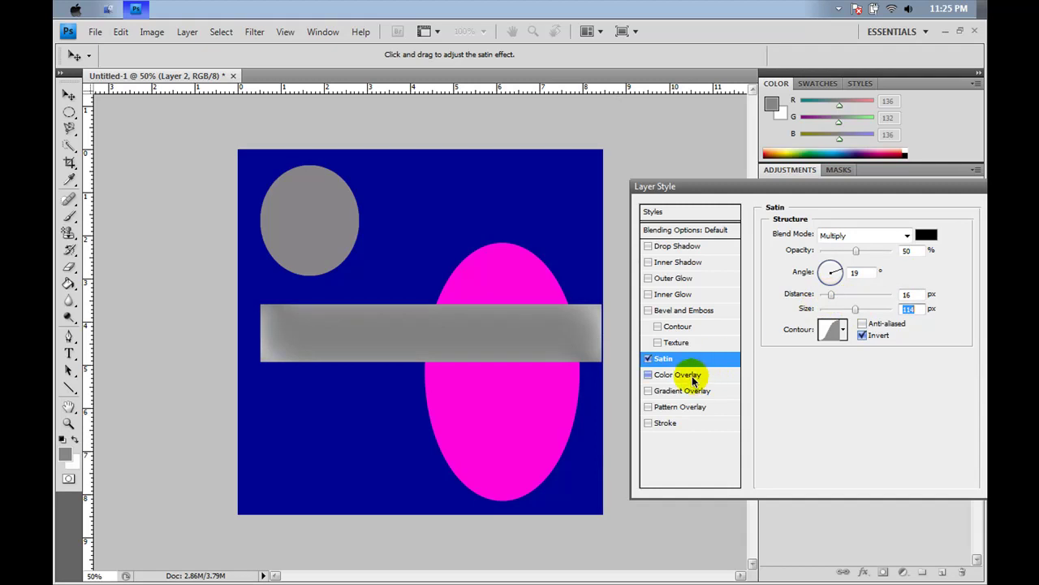
{"action": "left_click", "coordinate": [648, 358]}
- Try a red Color Overlay, toggling it and lowering its opacity, then switch it off
{"action": "left_click", "coordinate": [649, 375]}
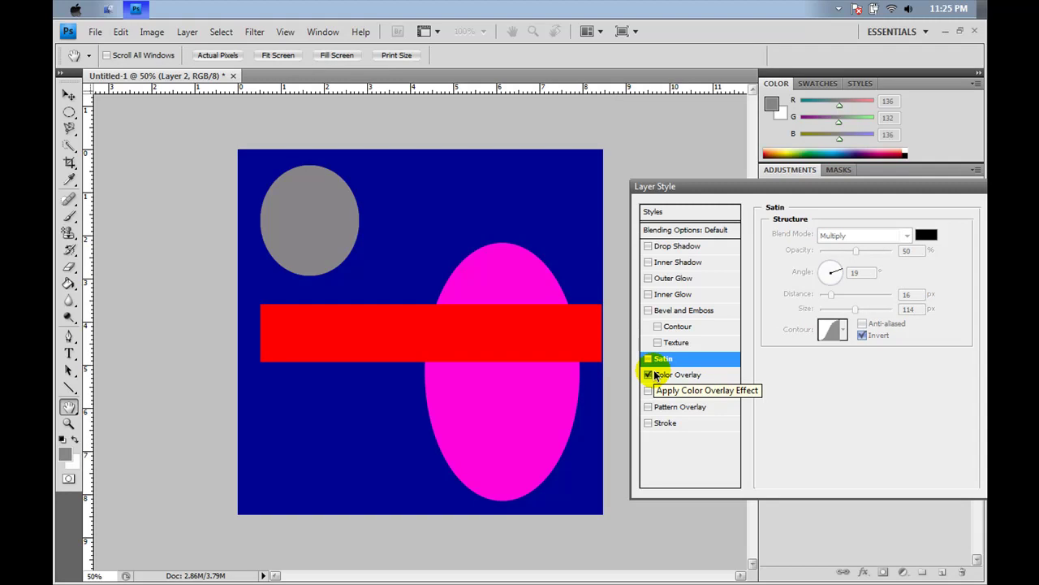
{"action": "left_click", "coordinate": [675, 378]}
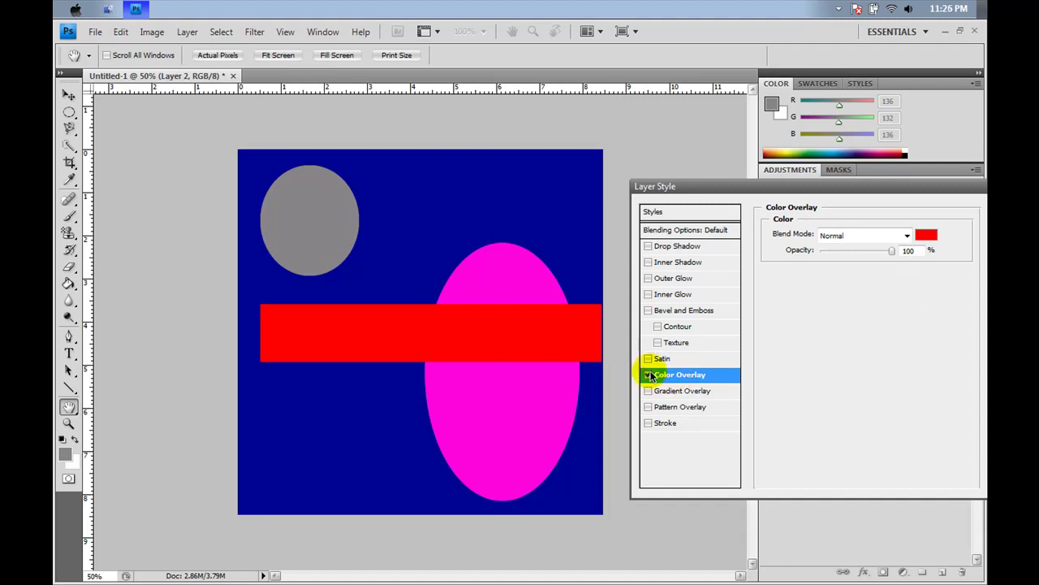
{"action": "left_click", "coordinate": [648, 375]}
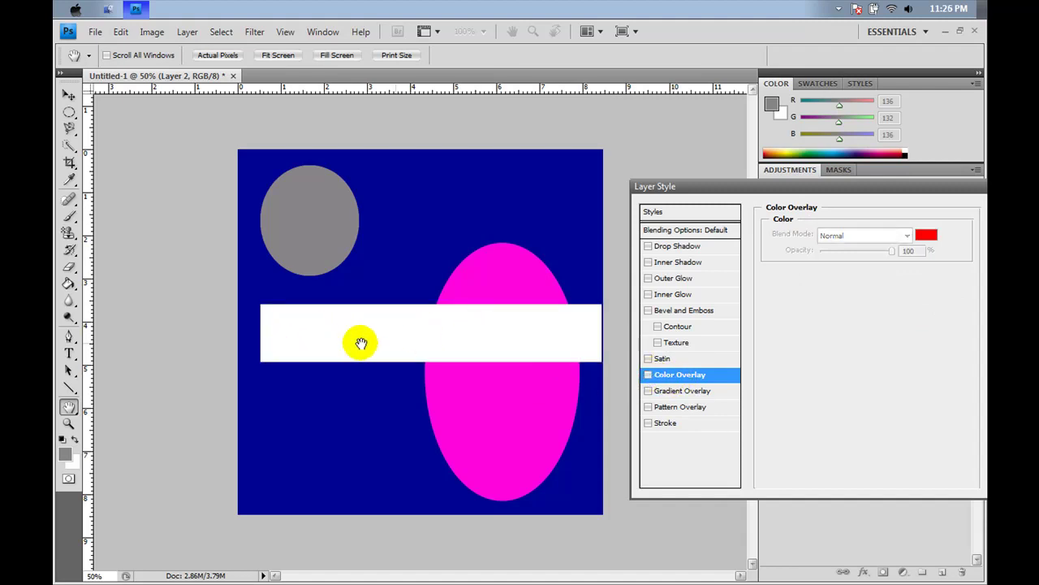
{"action": "left_click", "coordinate": [648, 375]}
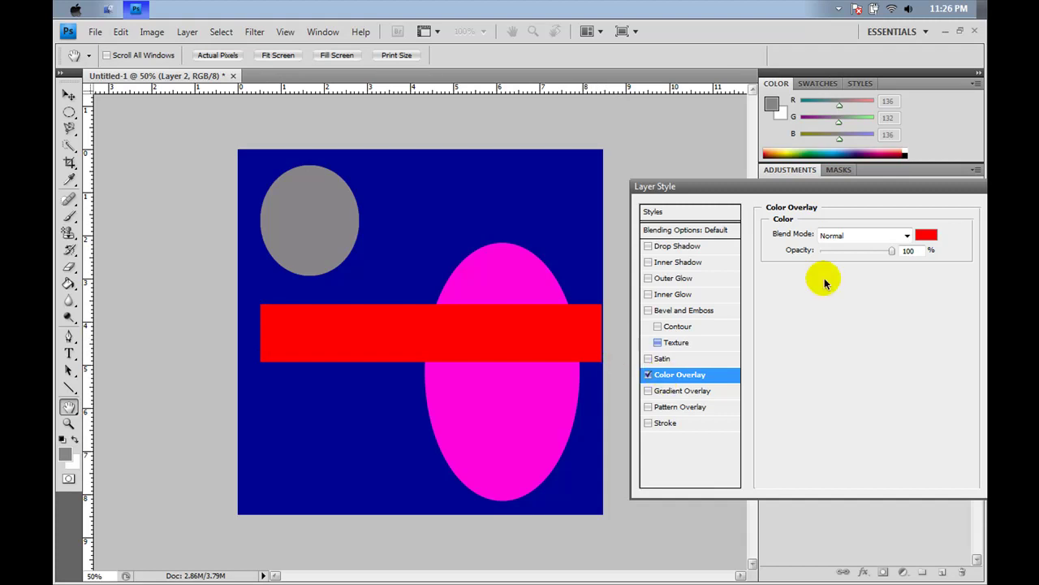
{"action": "mouse_move", "coordinate": [891, 250]}
{"action": "left_mouse_down"}
{"action": "mouse_move", "coordinate": [808, 262]}
{"action": "mouse_move", "coordinate": [895, 251]}
{"action": "left_mouse_up"}
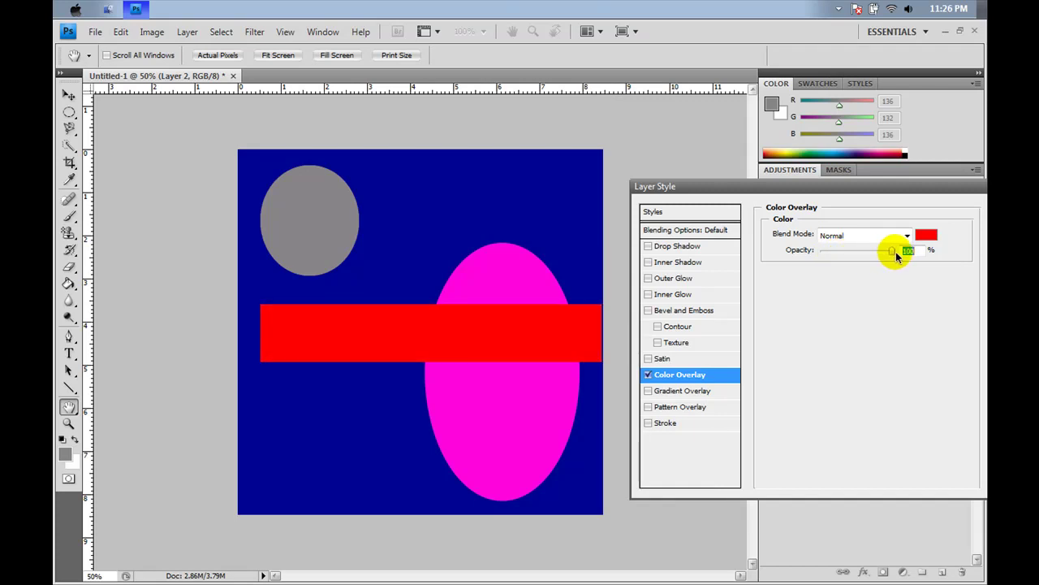
{"action": "left_click", "coordinate": [648, 375]}
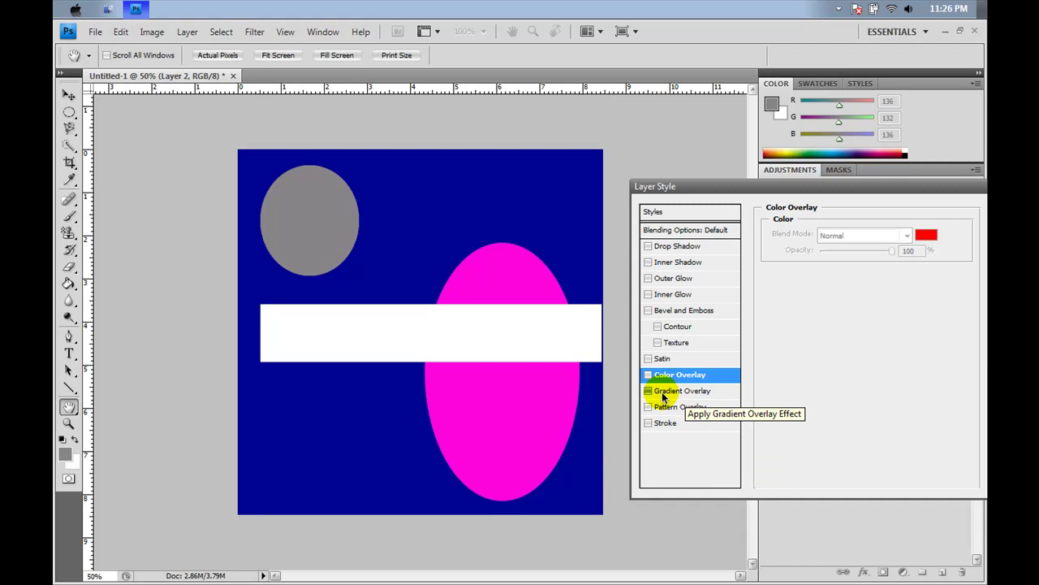
- Add a Gradient Overlay to the bar using the Black, White preset
{"action": "left_click", "coordinate": [662, 394]}
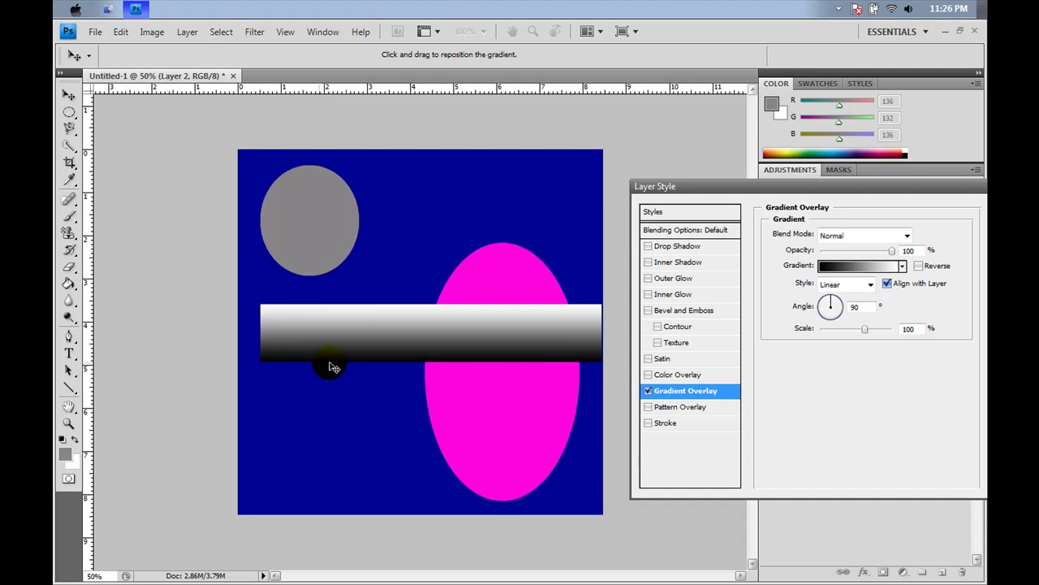
{"action": "left_click", "coordinate": [902, 267]}
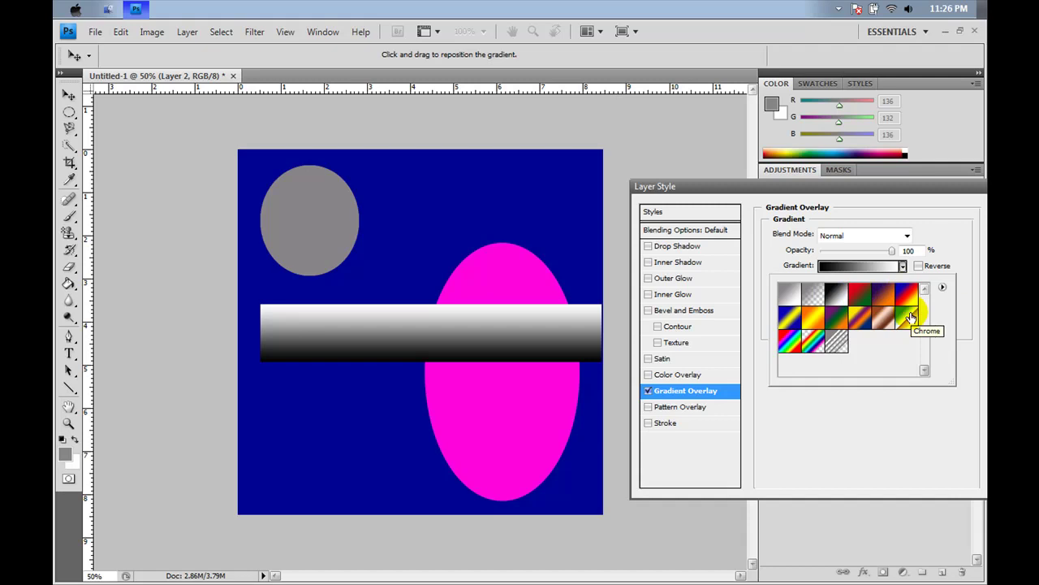
{"action": "left_click", "coordinate": [837, 299]}
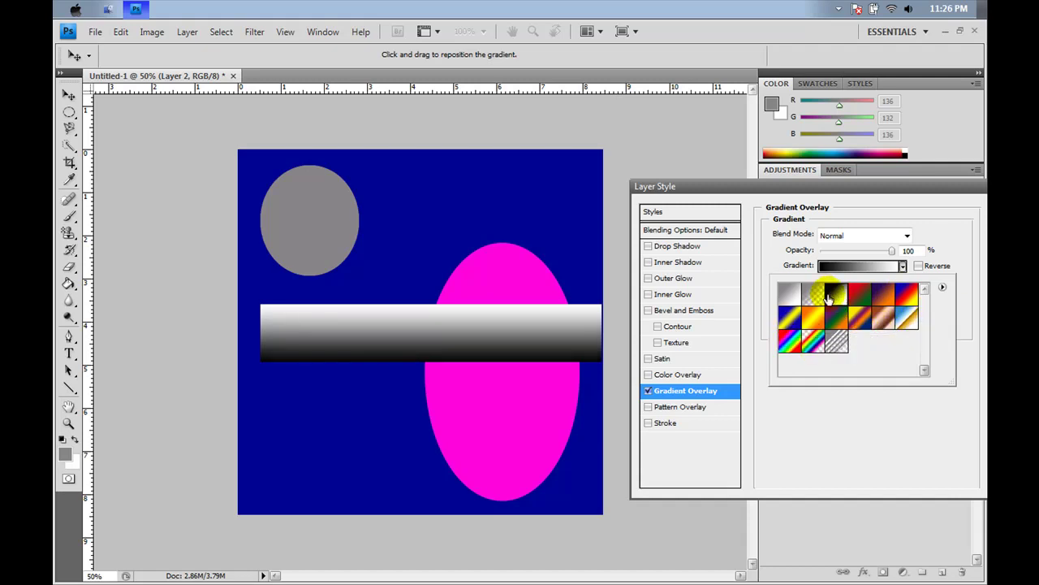
{"action": "left_click_drag", "start_coordinate": [919, 187], "coordinate": [851, 186]}
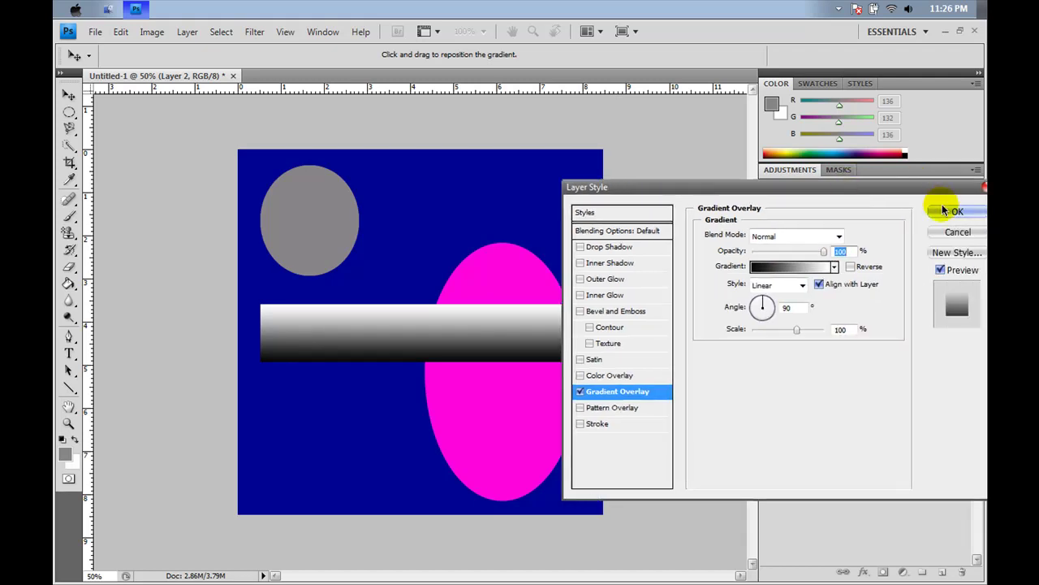
- Open the Gradient Overlay's gradient in the Gradient Editor, moving the editor window aside
{"action": "left_click", "coordinate": [800, 270]}
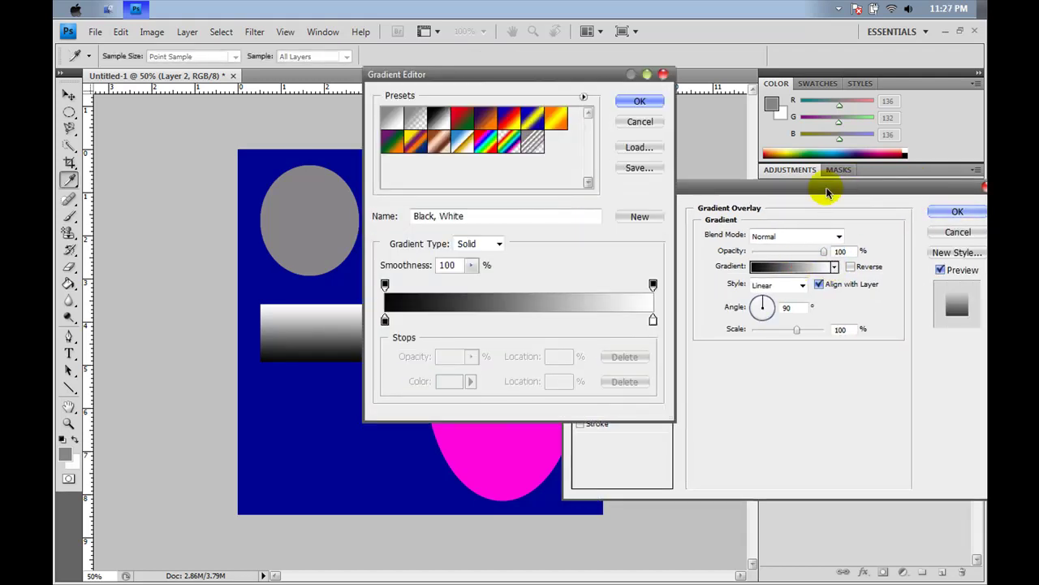
{"action": "left_click_drag", "start_coordinate": [571, 78], "coordinate": [846, 81]}
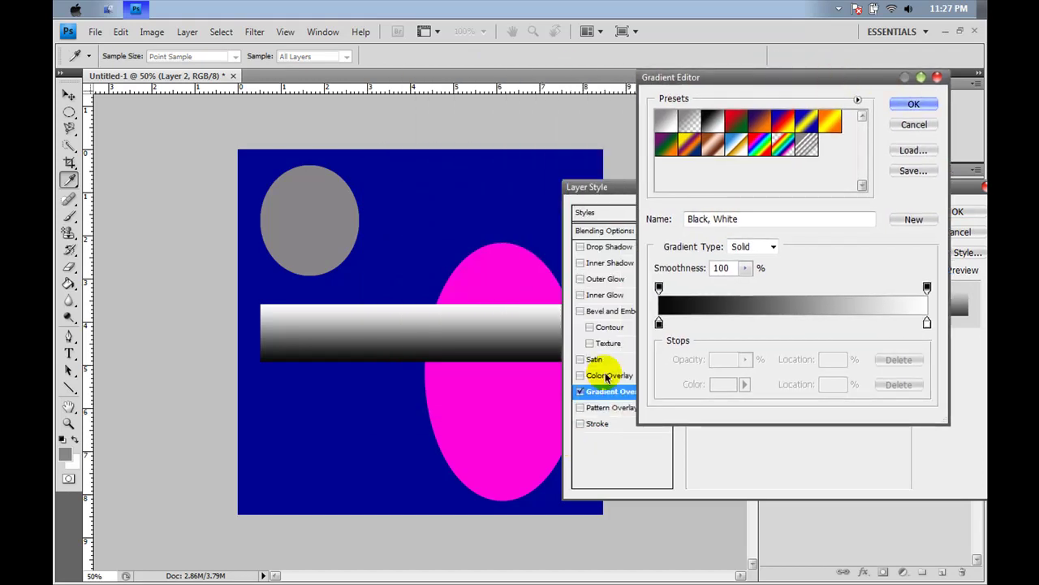
{"action": "left_click", "coordinate": [914, 104]}
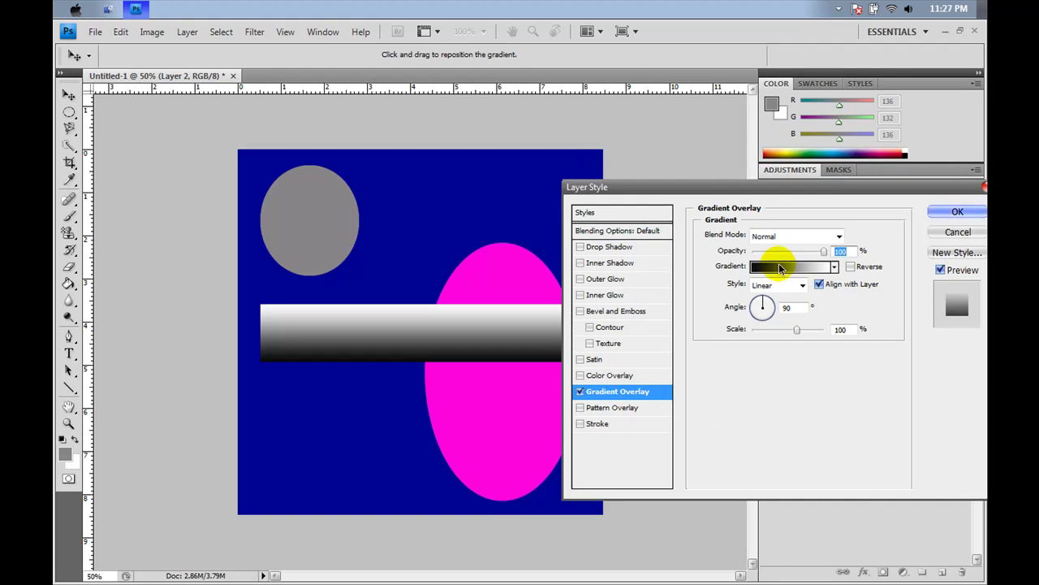
{"action": "left_click", "coordinate": [778, 265]}
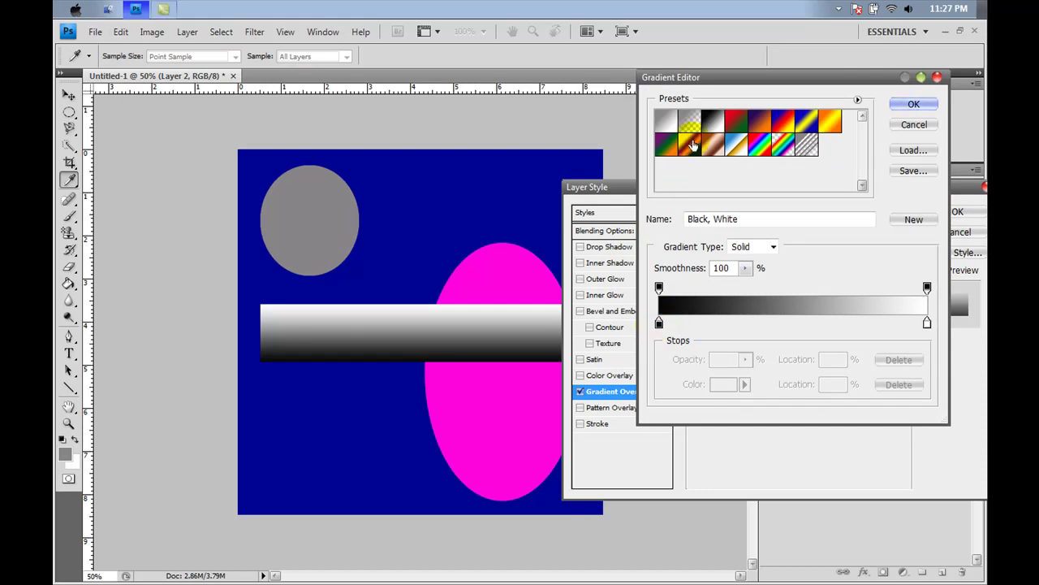
- Set the gradient's starting colour stop to bright red
{"action": "left_click", "coordinate": [659, 323]}
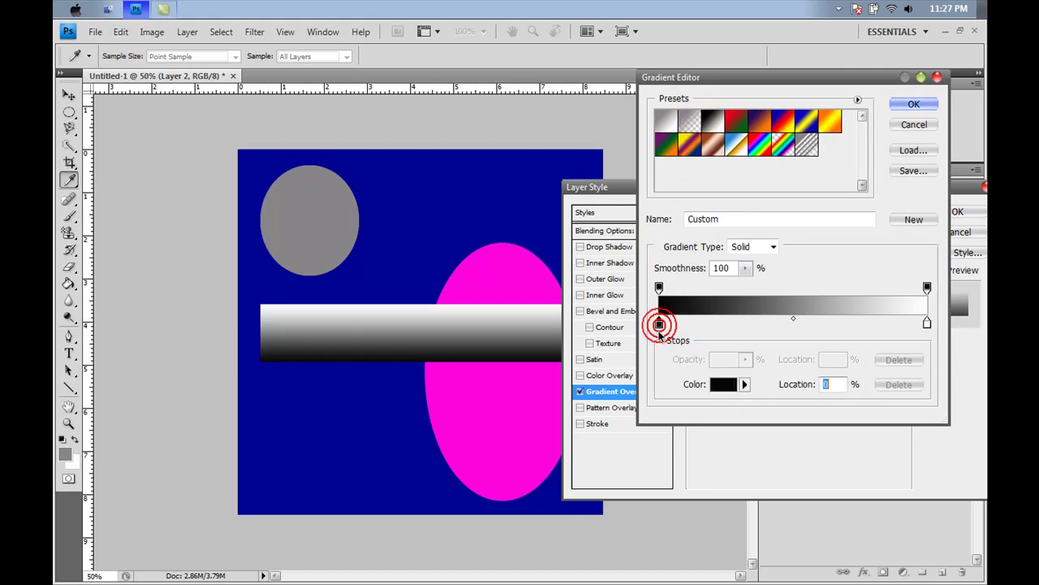
{"action": "left_click", "coordinate": [721, 387]}
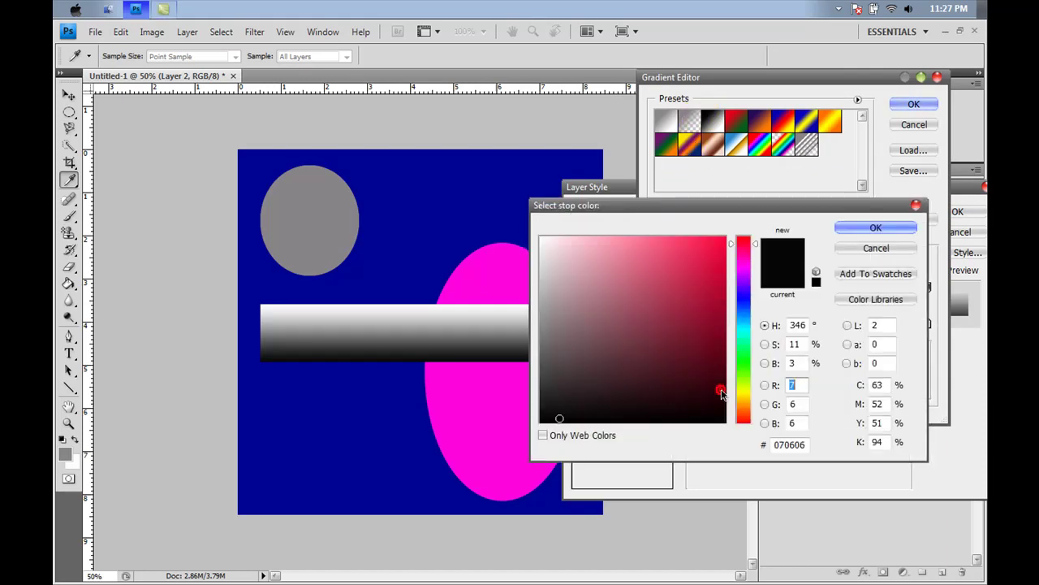
{"action": "left_click", "coordinate": [737, 239]}
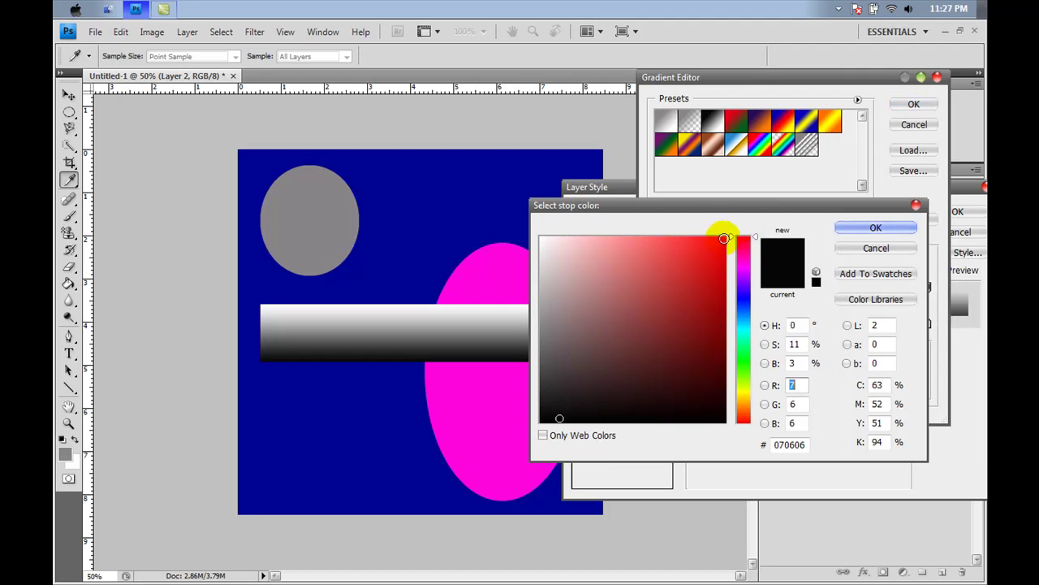
{"action": "left_click", "coordinate": [723, 238]}
{"action": "left_click", "coordinate": [841, 230]}
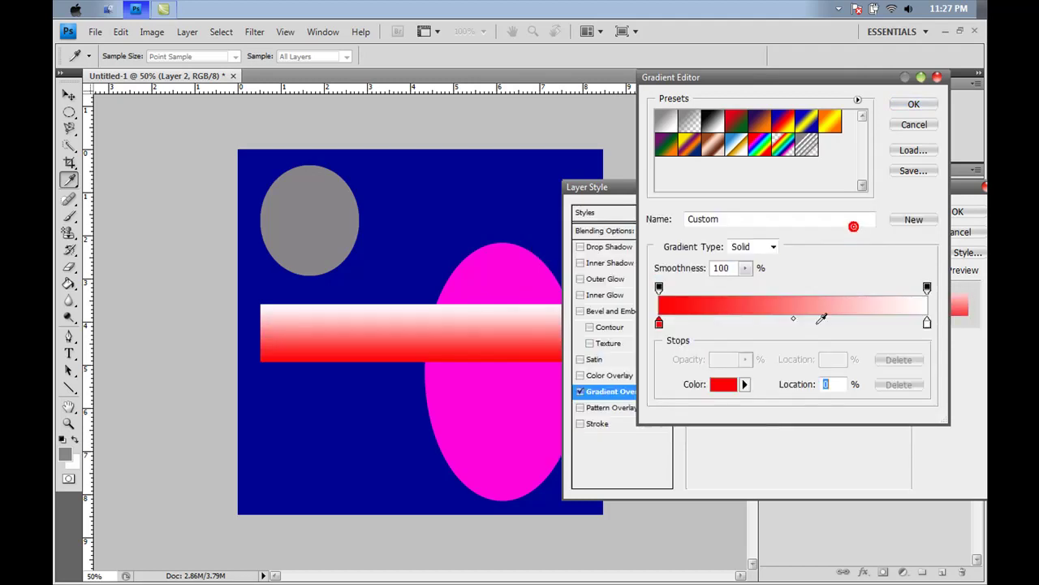
{"action": "left_click", "coordinate": [723, 385]}
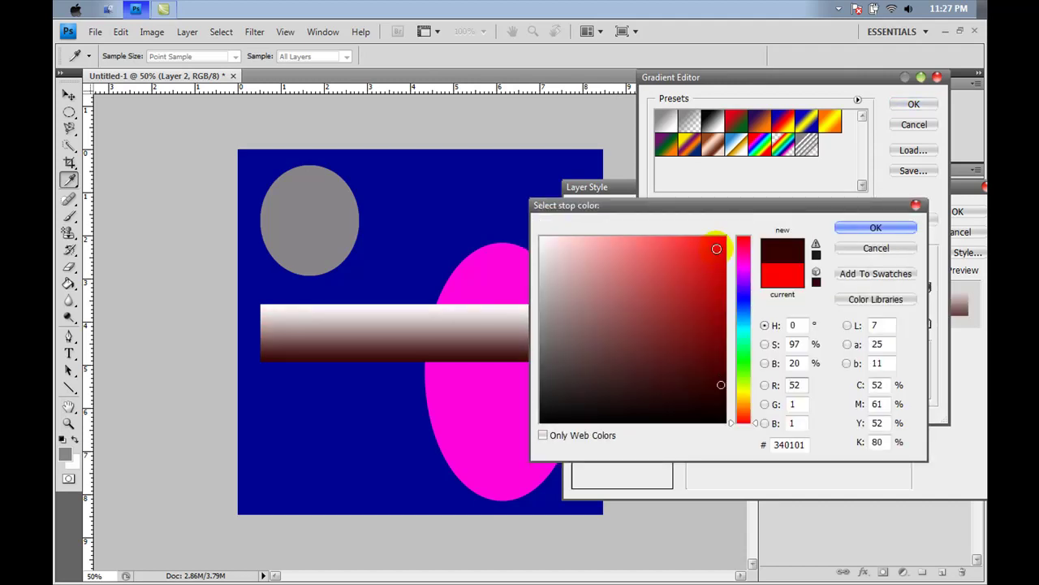
{"action": "left_click", "coordinate": [728, 230]}
{"action": "left_click", "coordinate": [874, 227]}
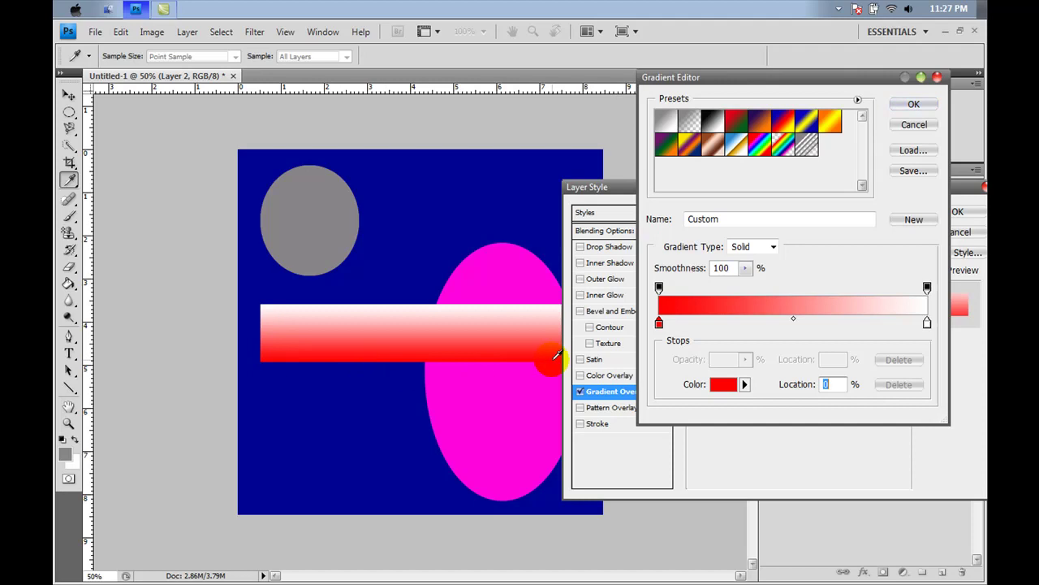
- Change the white end stop of the gradient to black
{"action": "left_click", "coordinate": [927, 325]}
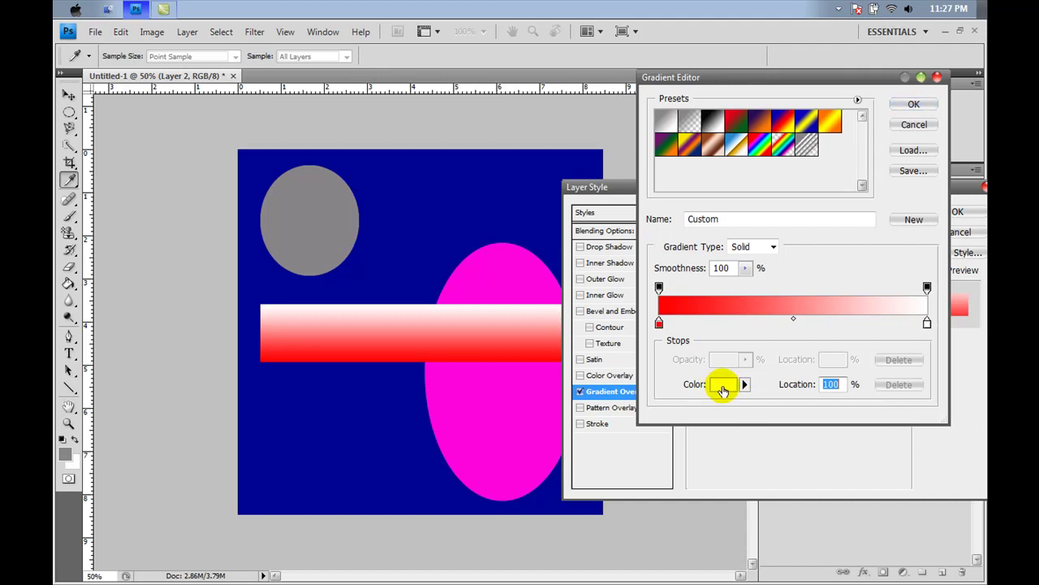
{"action": "left_click", "coordinate": [721, 387]}
{"action": "left_click_drag", "start_coordinate": [715, 418], "coordinate": [722, 423]}
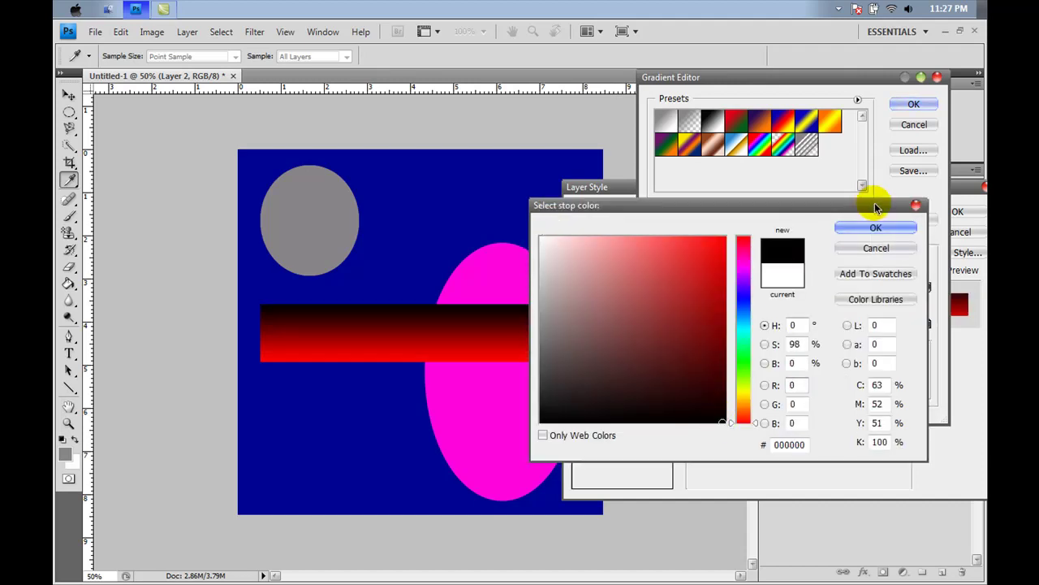
{"action": "left_click", "coordinate": [875, 228]}
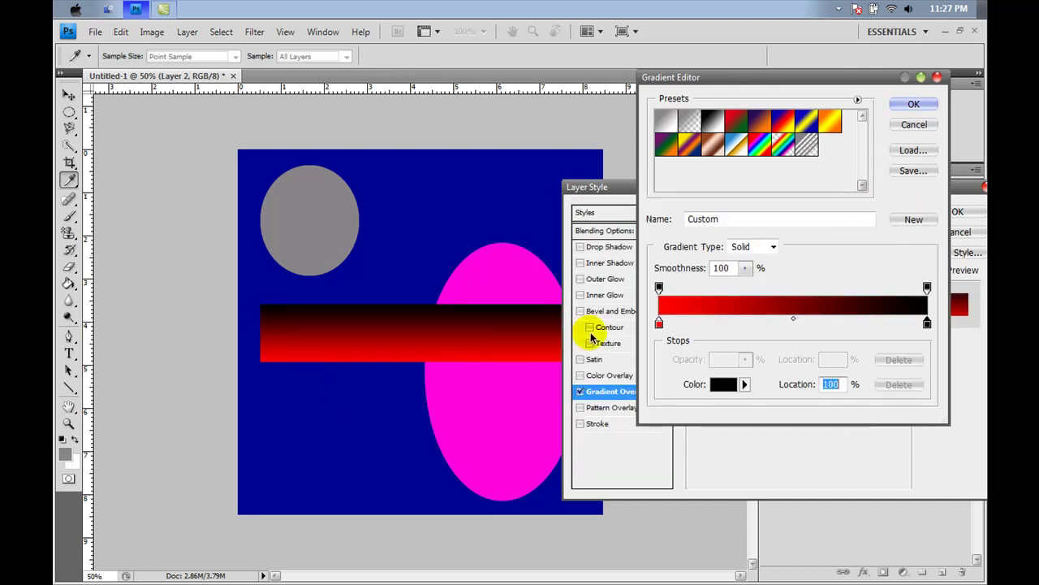
- Apply the red-to-black gradient to the overlay and raise its scale to 150%
{"action": "left_click", "coordinate": [916, 103]}
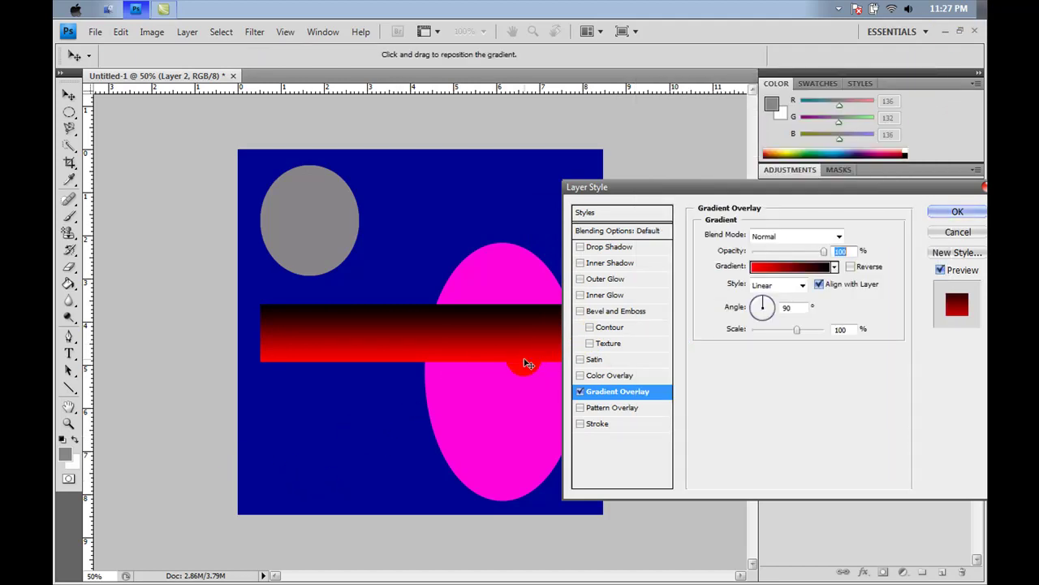
{"action": "left_click_drag", "start_coordinate": [796, 329], "coordinate": [723, 349]}
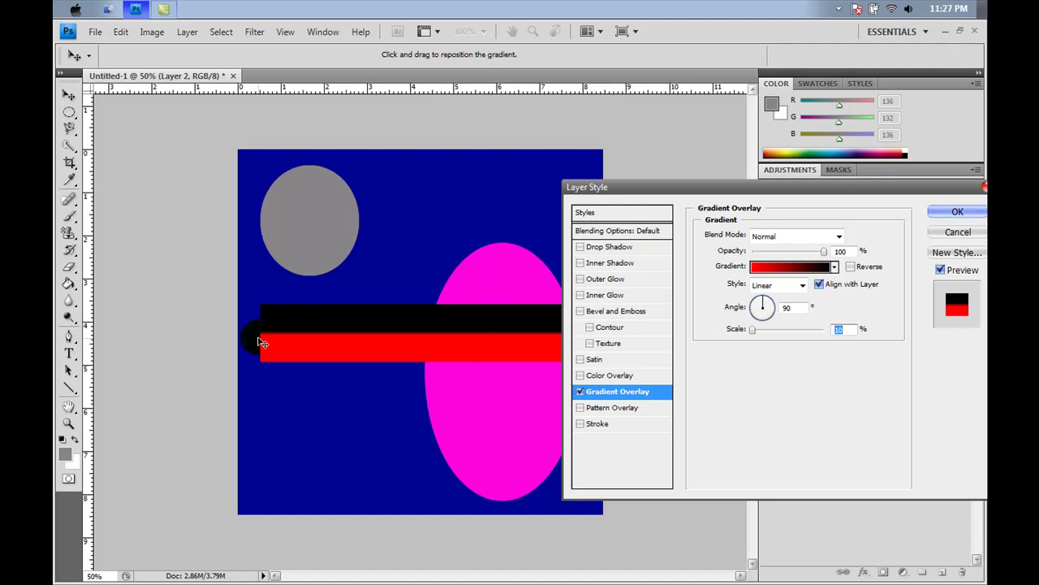
{"action": "left_click_drag", "start_coordinate": [752, 329], "coordinate": [795, 331]}
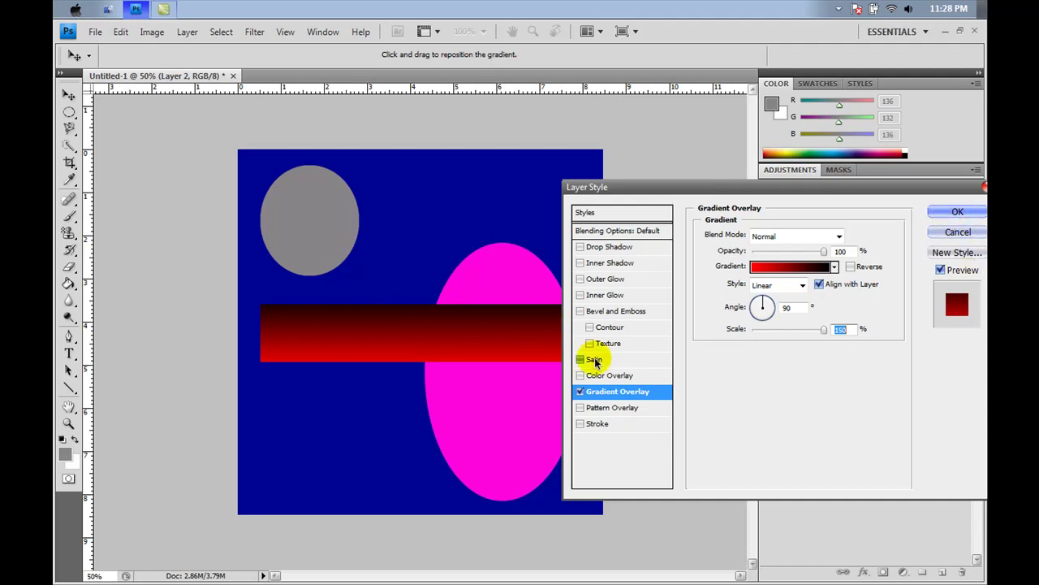
- Swap the gradient overlay for a rainbow Pattern Overlay scaled down to 19%
{"action": "left_click", "coordinate": [582, 392]}
{"action": "left_click", "coordinate": [580, 406]}
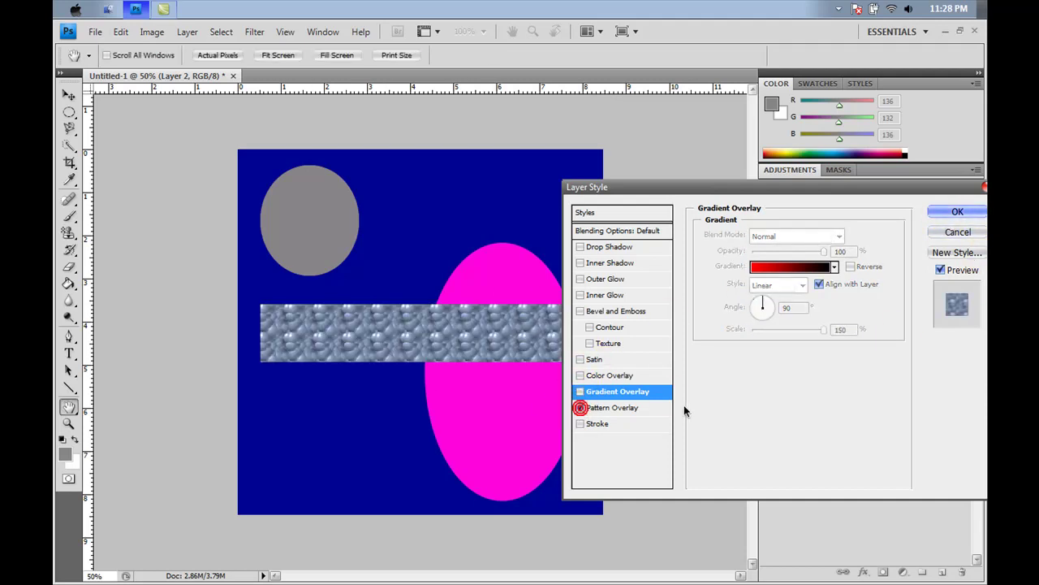
{"action": "left_click", "coordinate": [621, 406]}
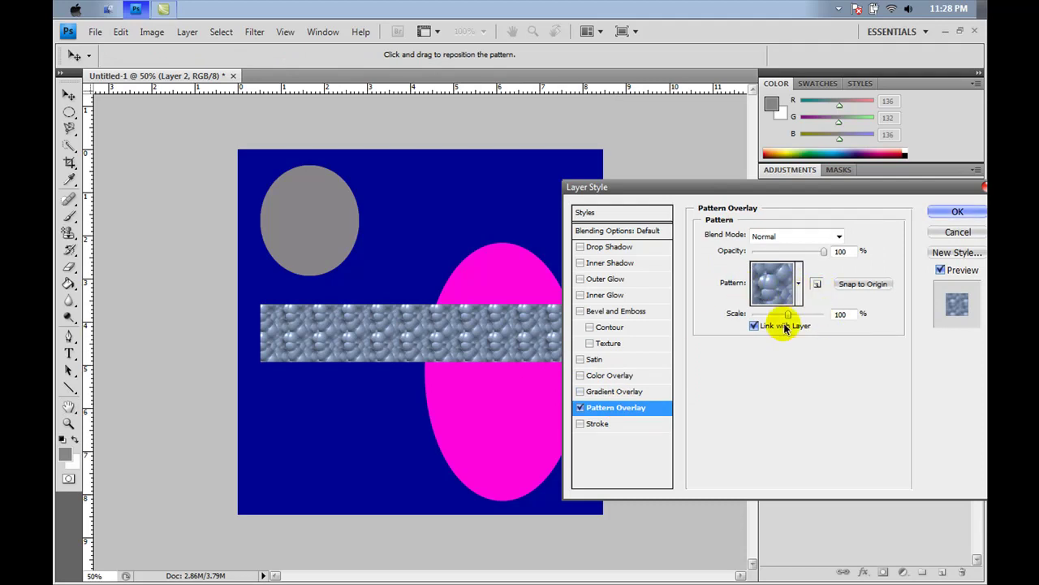
{"action": "mouse_move", "coordinate": [787, 316]}
{"action": "left_mouse_down"}
{"action": "mouse_move", "coordinate": [831, 319]}
{"action": "mouse_move", "coordinate": [719, 322]}
{"action": "mouse_move", "coordinate": [778, 323]}
{"action": "left_mouse_up"}
{"action": "left_click", "coordinate": [798, 283]}
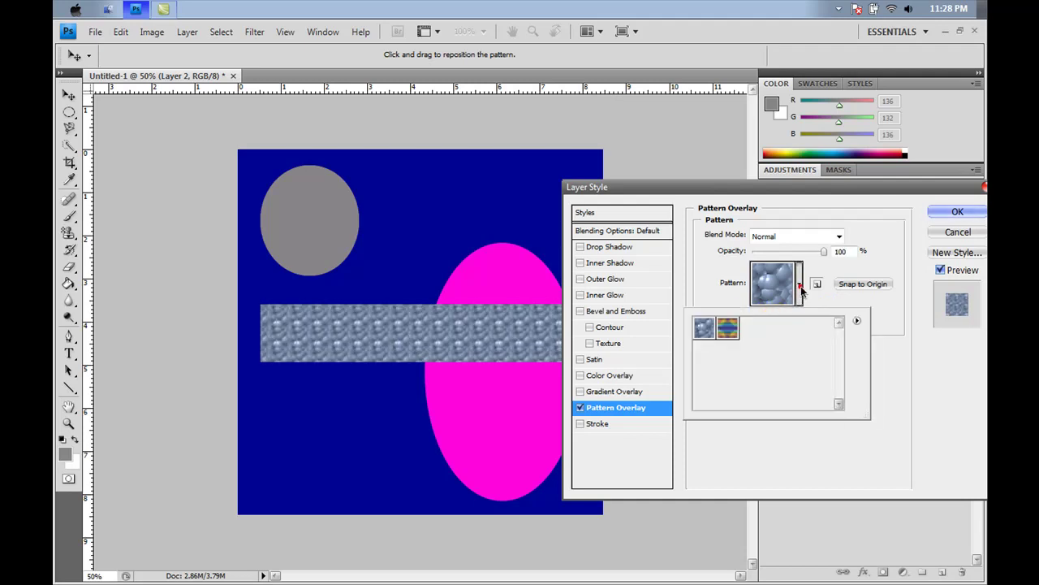
{"action": "left_click", "coordinate": [729, 329]}
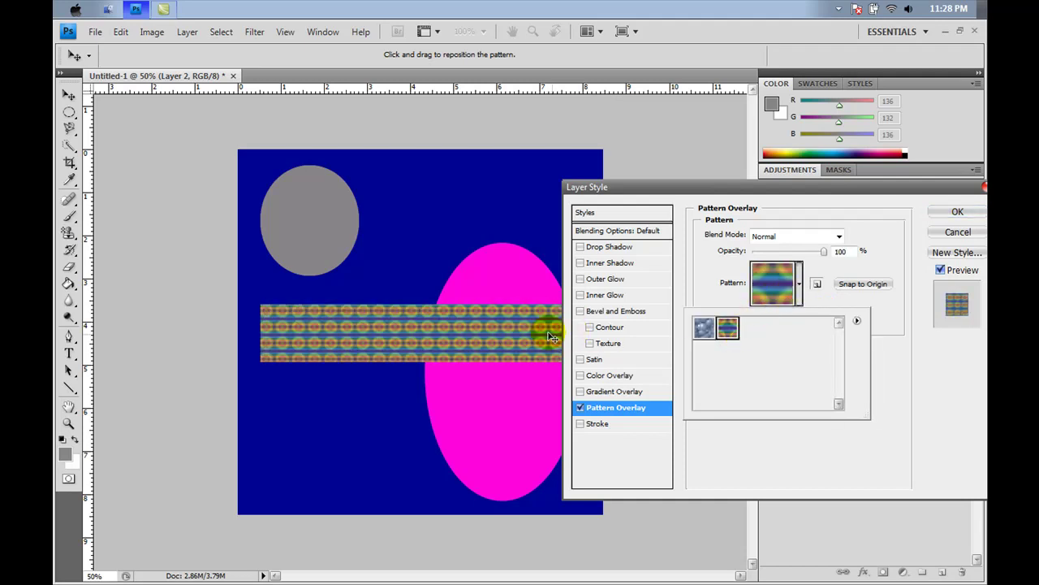
{"action": "left_click", "coordinate": [800, 283]}
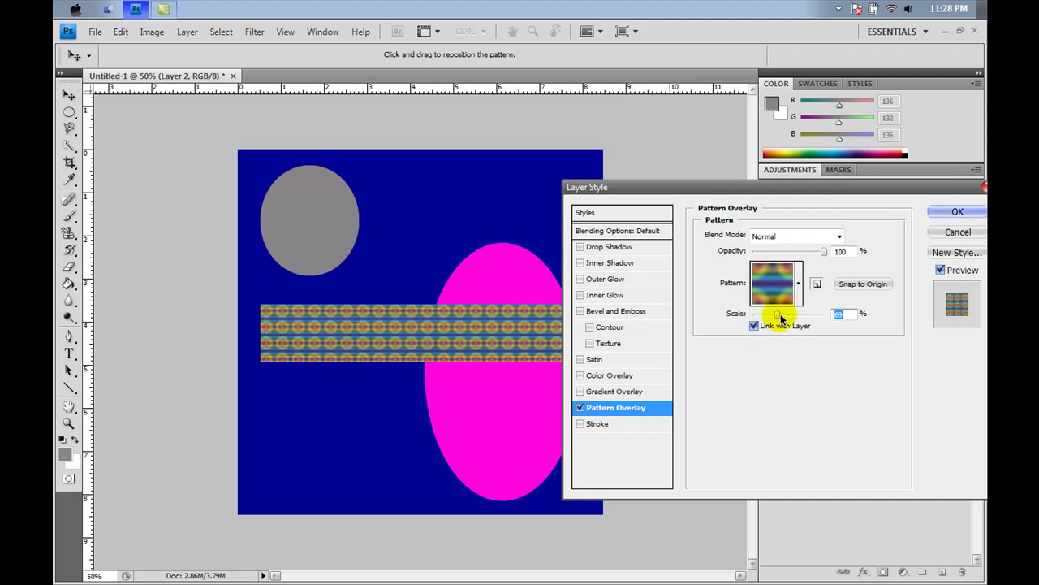
{"action": "mouse_move", "coordinate": [778, 314]}
{"action": "left_mouse_down"}
{"action": "mouse_move", "coordinate": [814, 318]}
{"action": "mouse_move", "coordinate": [758, 317]}
{"action": "left_mouse_up"}
- Turn off Pattern Overlay, try and remove a Stroke, then re-enable the red-to-black Gradient Overlay
{"action": "left_click", "coordinate": [580, 407]}
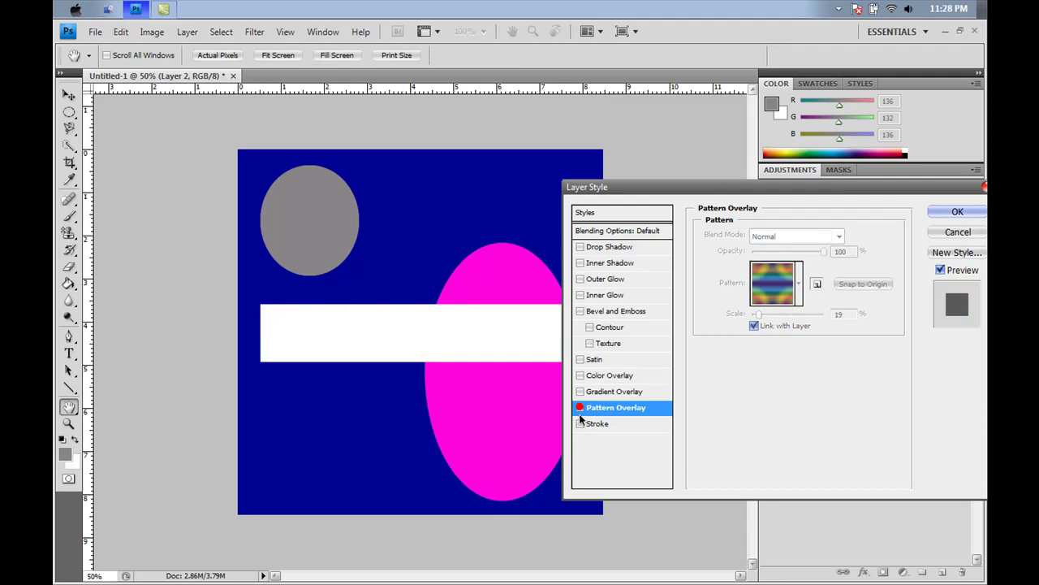
{"action": "left_click", "coordinate": [615, 424]}
{"action": "left_click", "coordinate": [533, 405]}
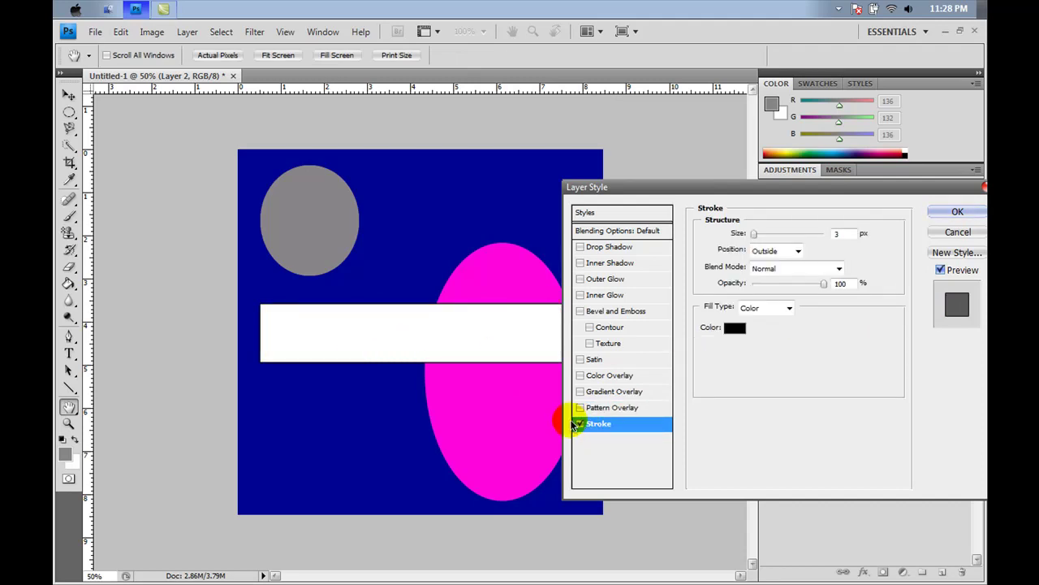
{"action": "left_click", "coordinate": [538, 366]}
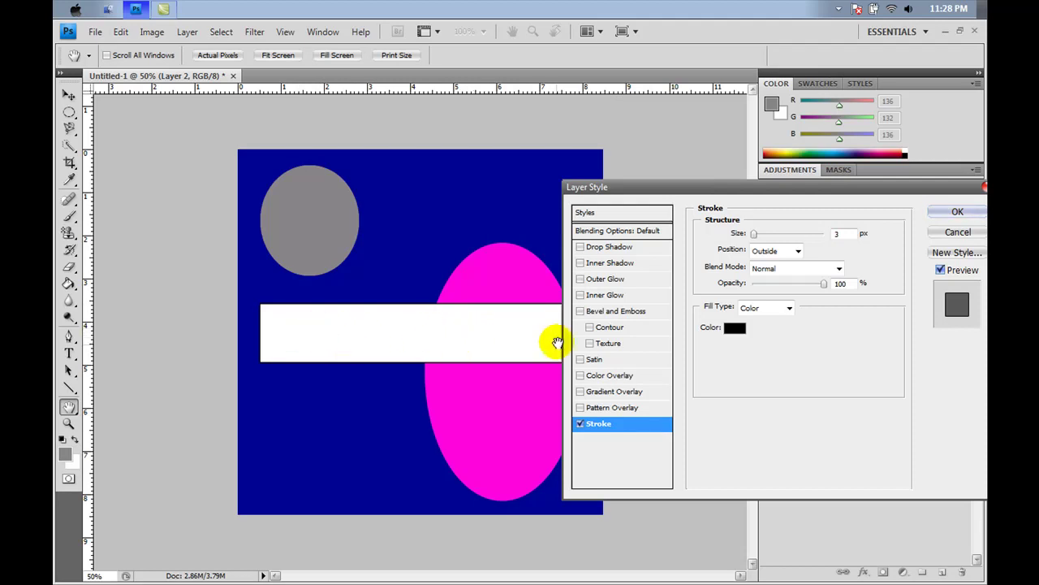
{"action": "left_click", "coordinate": [580, 424]}
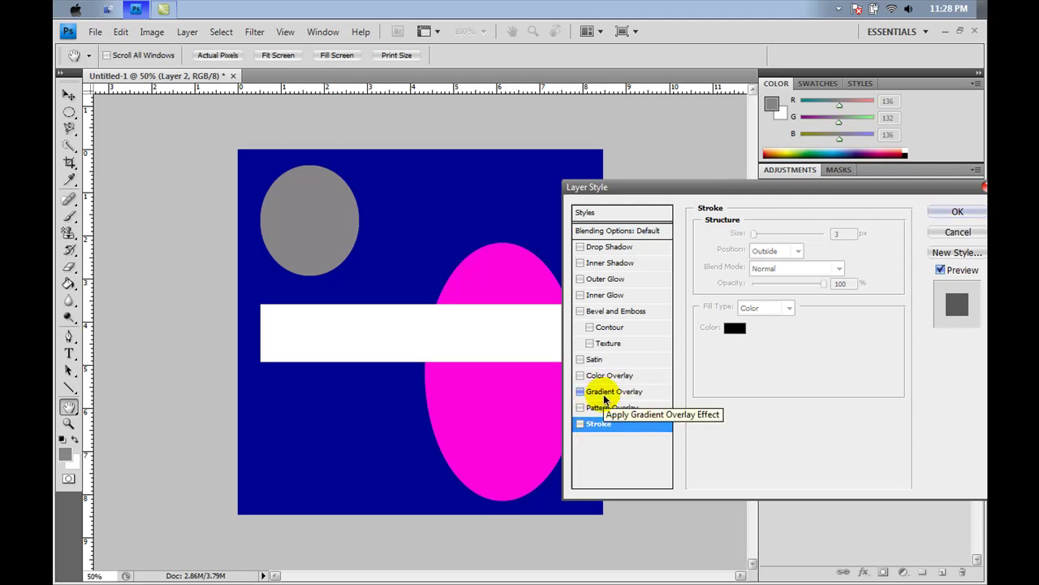
{"action": "left_click", "coordinate": [581, 392]}
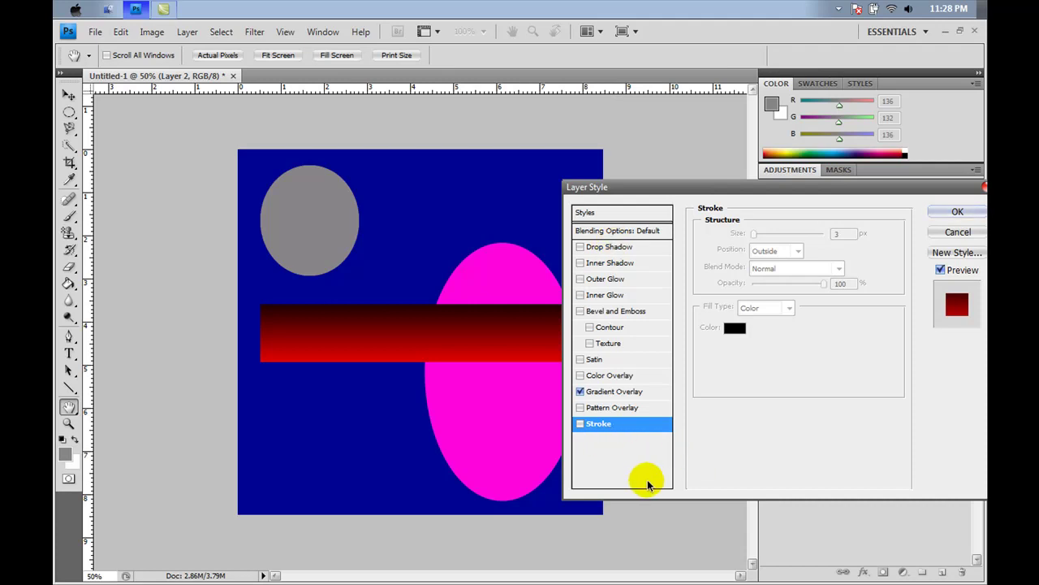
- Apply the layer style and toggle the bar's Effects visibility on and off
{"action": "left_click", "coordinate": [969, 213]}
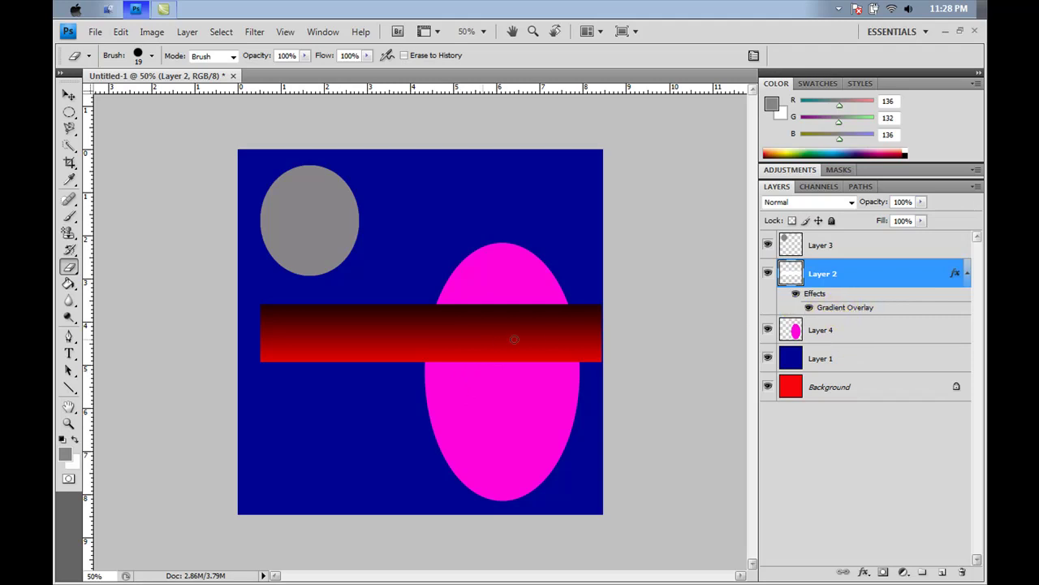
{"action": "left_click", "coordinate": [796, 295]}
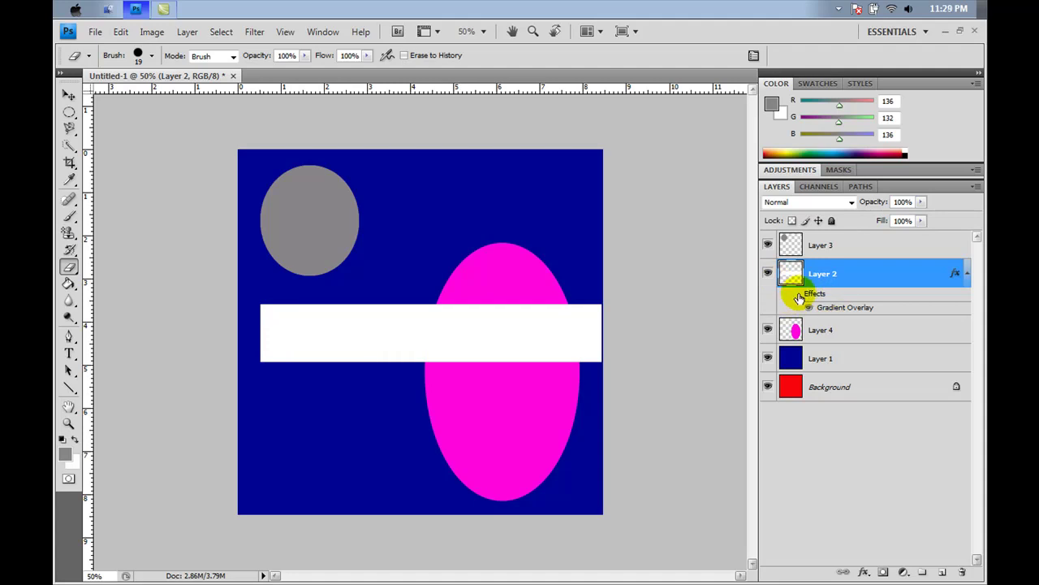
{"action": "left_click", "coordinate": [799, 294]}
{"action": "left_click", "coordinate": [799, 295]}
{"action": "left_click", "coordinate": [799, 295]}
{"action": "left_click", "coordinate": [799, 294]}
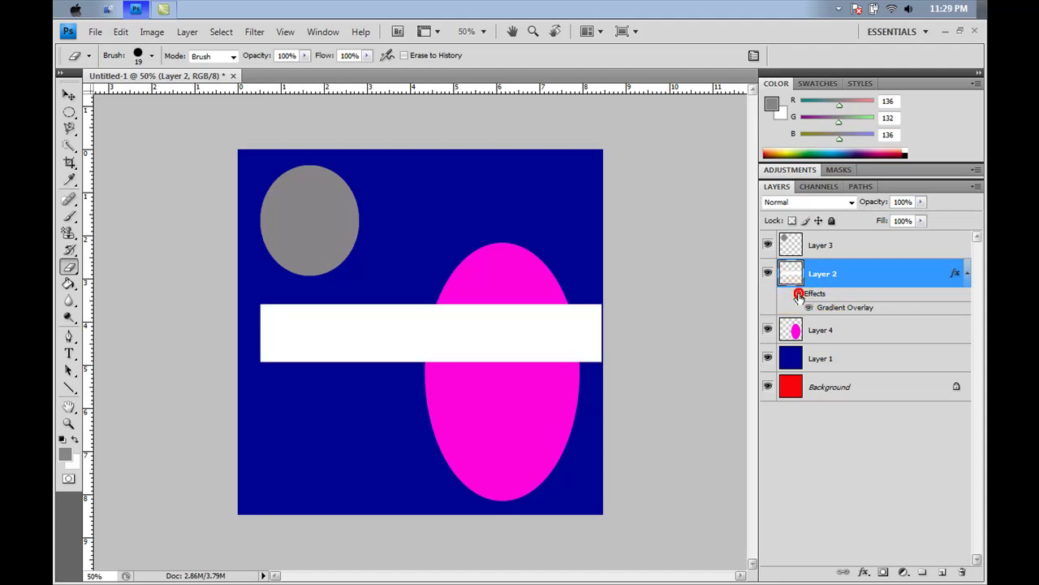
- Hide Layer 2, Layer 3 and Layer 4, leaving only the blue square
{"action": "left_click", "coordinate": [768, 273]}
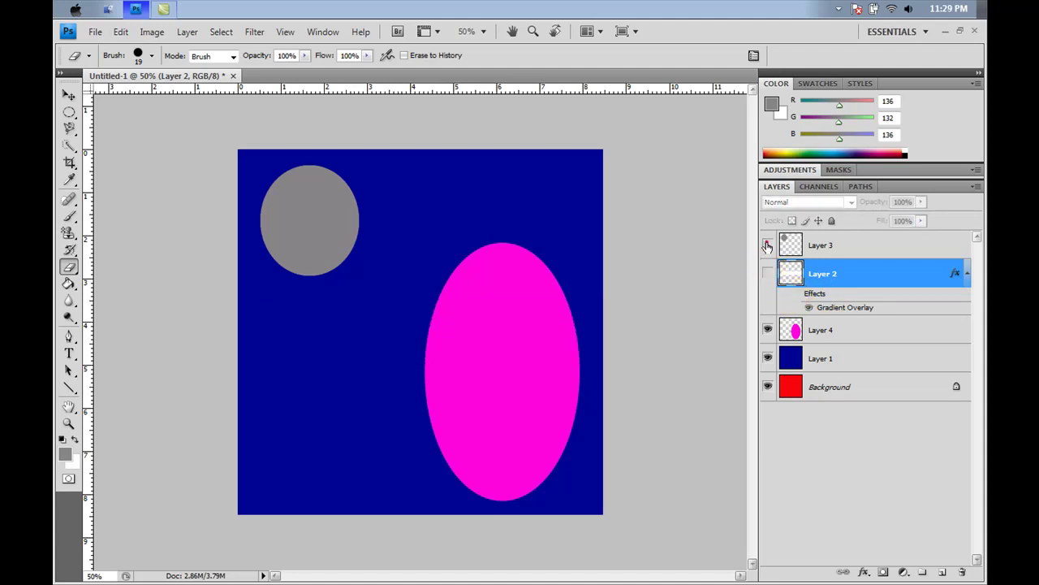
{"action": "left_click", "coordinate": [768, 245]}
{"action": "left_click", "coordinate": [768, 329]}
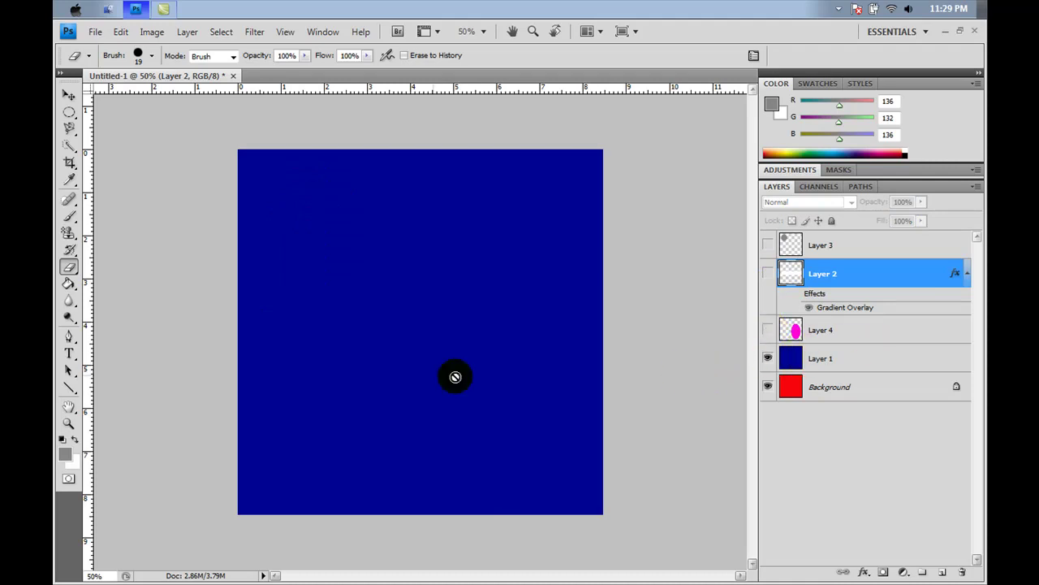
- Switch from the Paint Bucket to the Gradient Tool and select Layer 1
{"action": "left_click", "coordinate": [70, 289]}
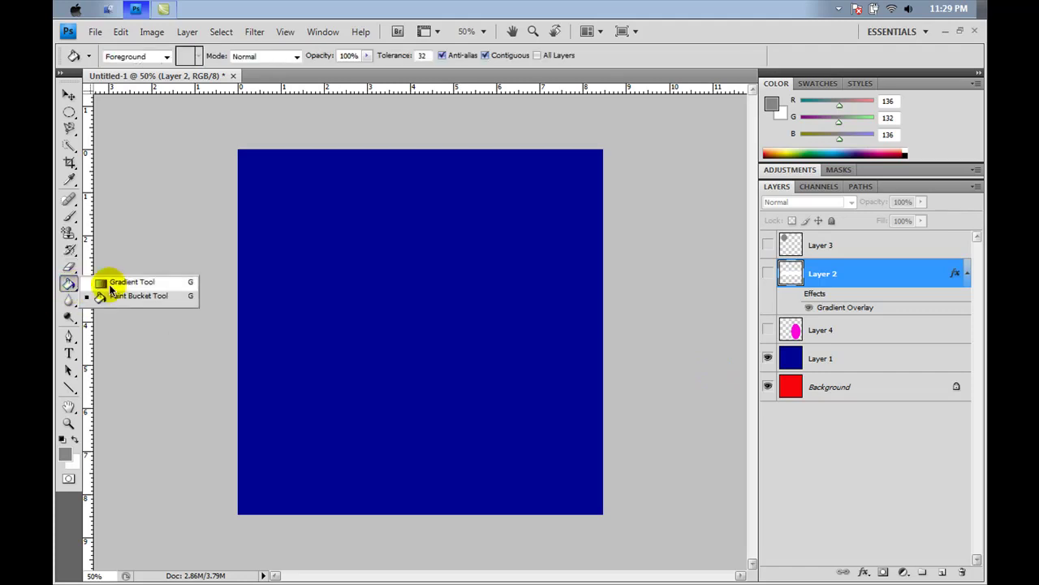
{"action": "left_click", "coordinate": [126, 284]}
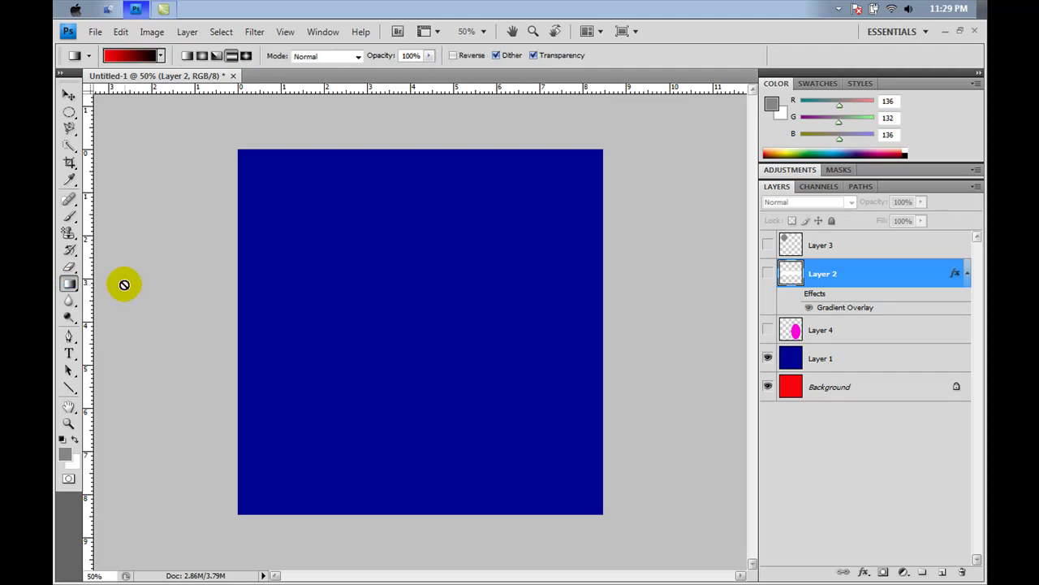
{"action": "left_click", "coordinate": [891, 357]}
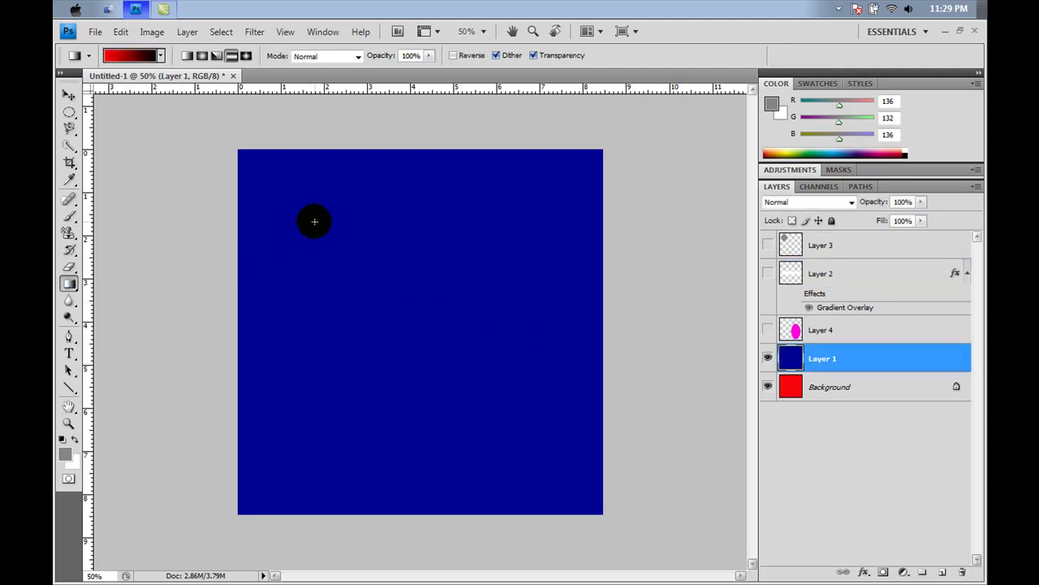
- Draw gradients across Layer 1 in several directions, finishing with red at top-right and black at bottom-left
{"action": "left_click_drag", "start_coordinate": [359, 185], "coordinate": [359, 175]}
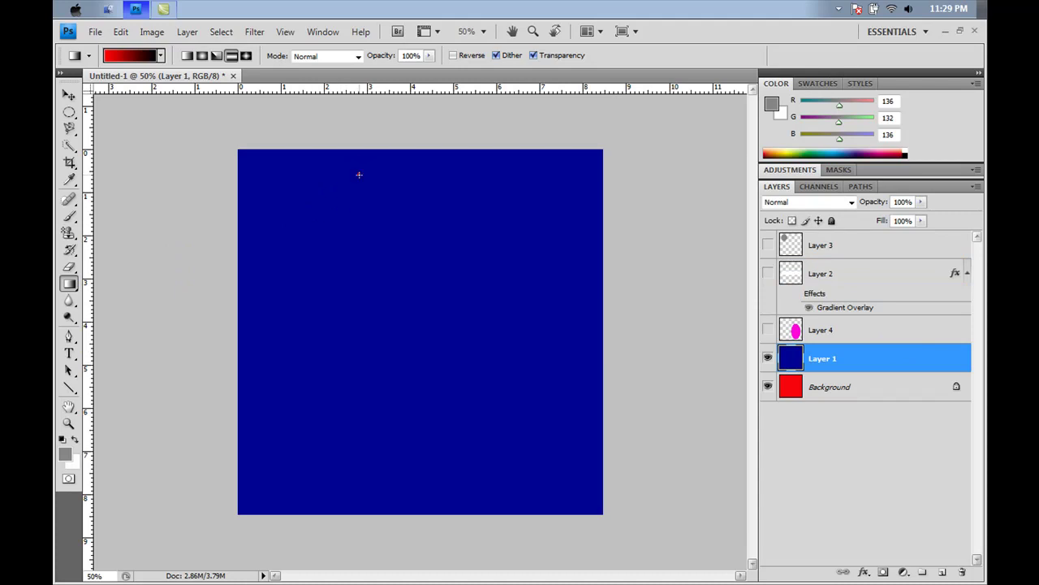
{"action": "left_click", "coordinate": [359, 175]}
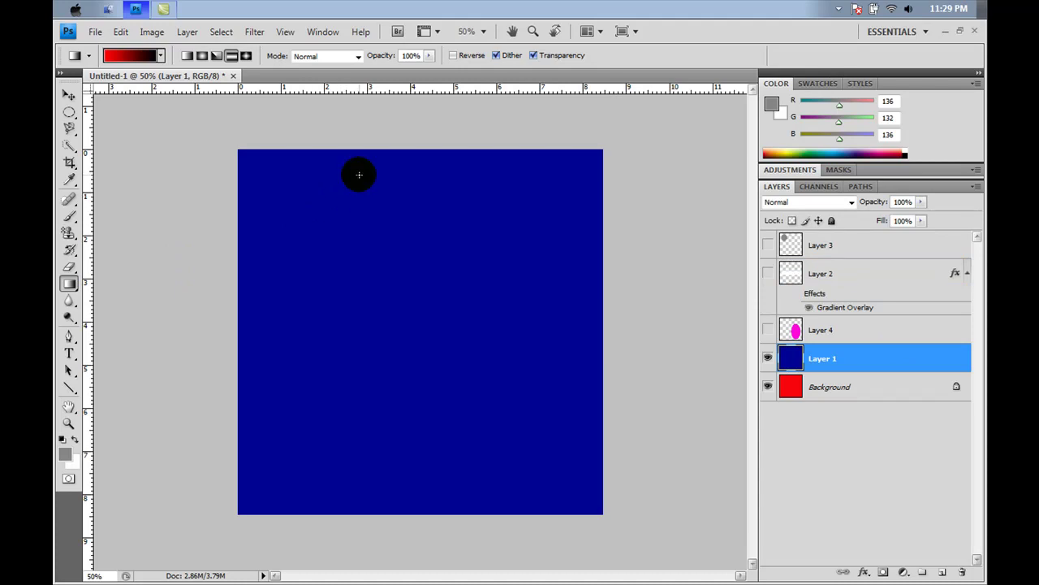
{"action": "left_click_drag", "start_coordinate": [359, 174], "coordinate": [366, 300]}
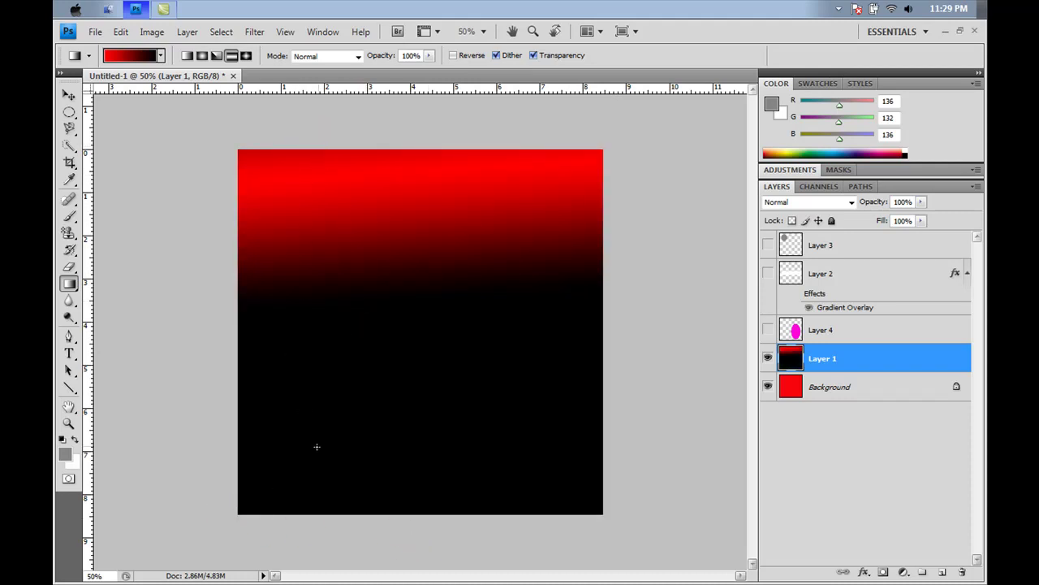
{"action": "left_click_drag", "start_coordinate": [370, 428], "coordinate": [379, 273]}
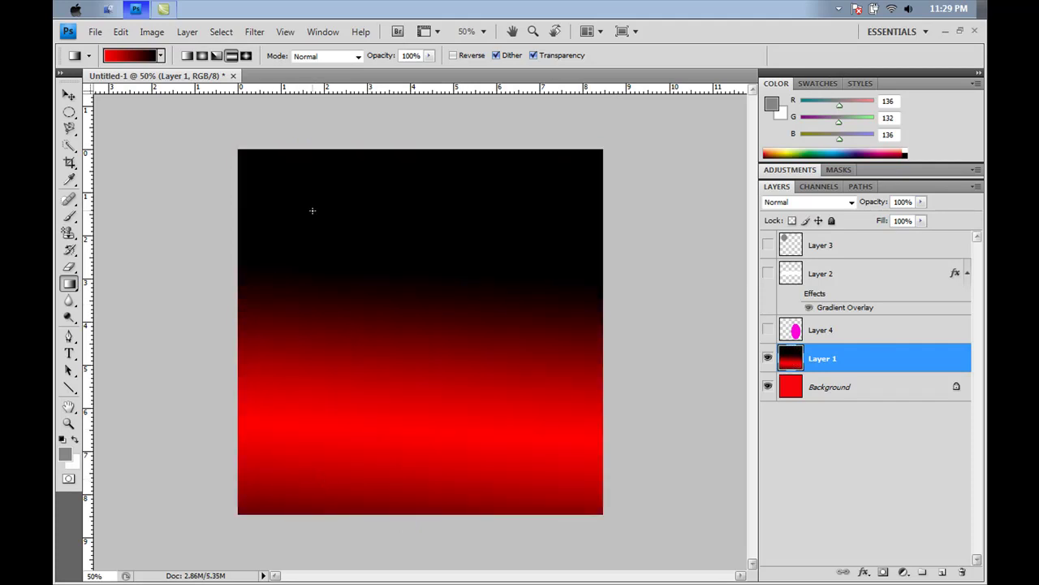
{"action": "left_click_drag", "start_coordinate": [264, 168], "coordinate": [564, 497]}
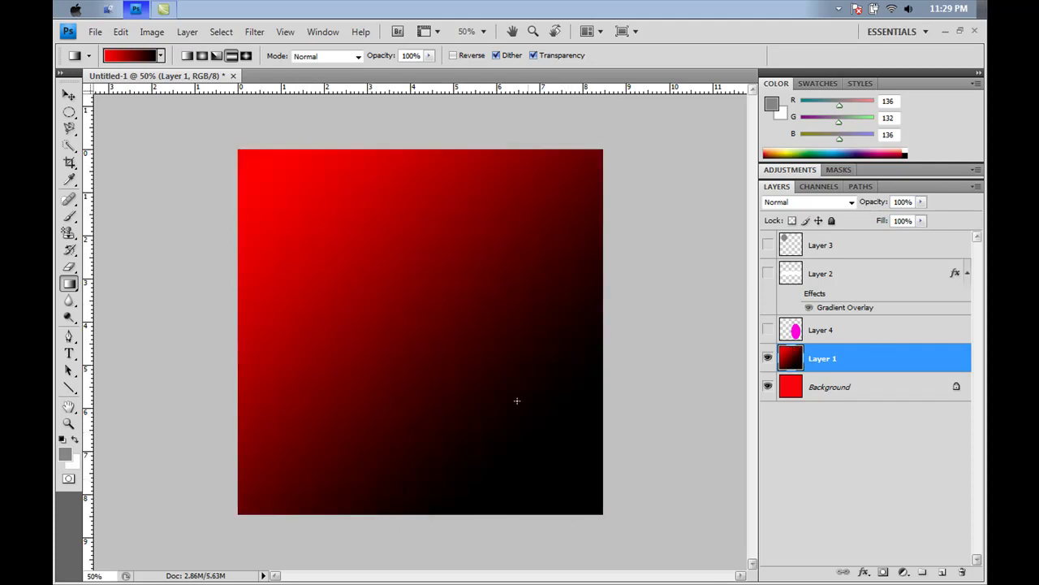
{"action": "left_click_drag", "start_coordinate": [396, 417], "coordinate": [395, 417]}
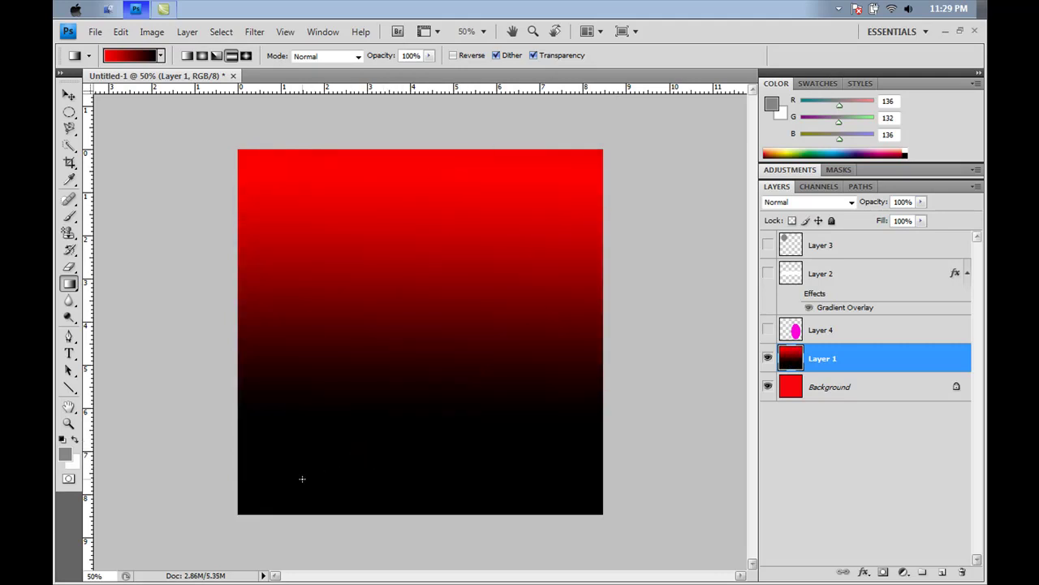
{"action": "mouse_move", "coordinate": [302, 480]}
{"action": "left_mouse_down"}
{"action": "mouse_move", "coordinate": [529, 229]}
{"action": "mouse_move", "coordinate": [186, 515]}
{"action": "mouse_move", "coordinate": [302, 461]}
{"action": "left_mouse_up"}
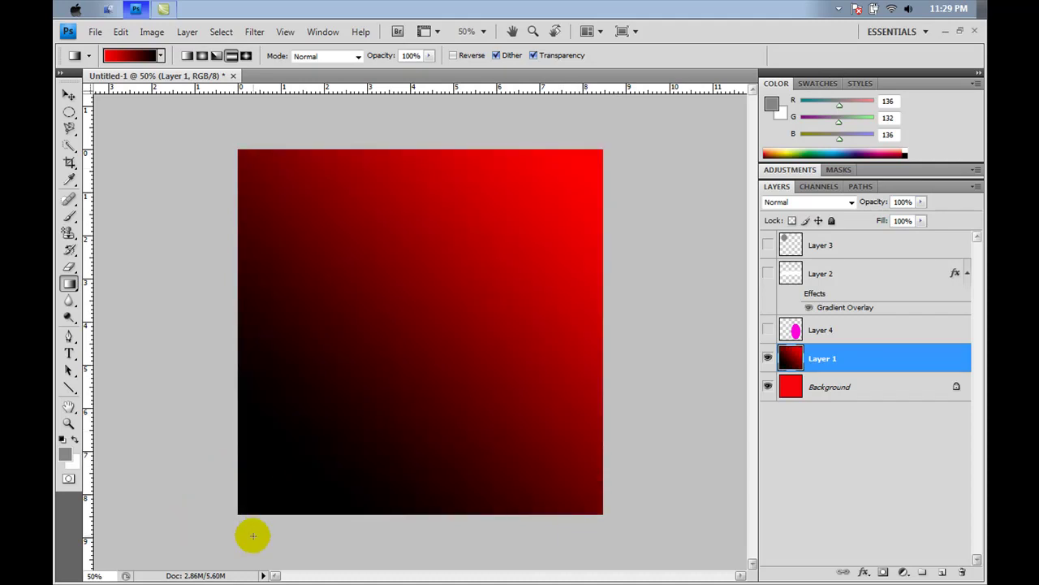